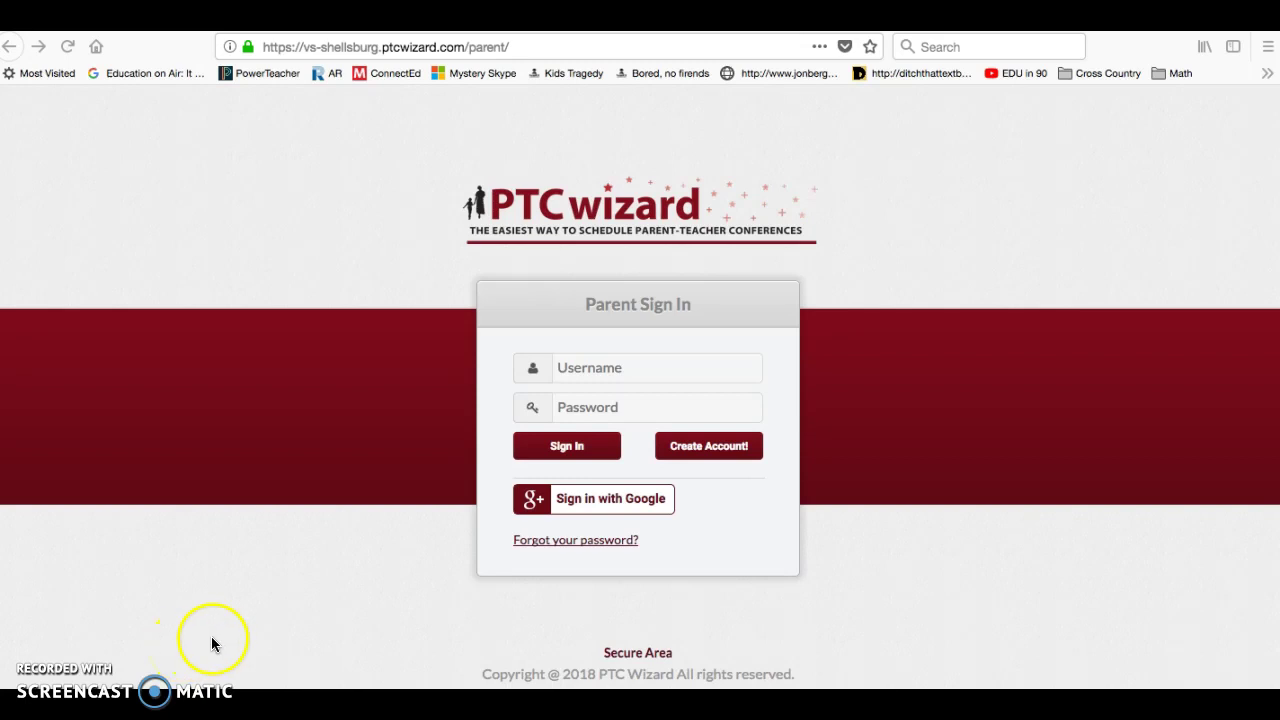
- From the Parent Sign In page, choose Create Account! to start a new parent account
click(709, 447)
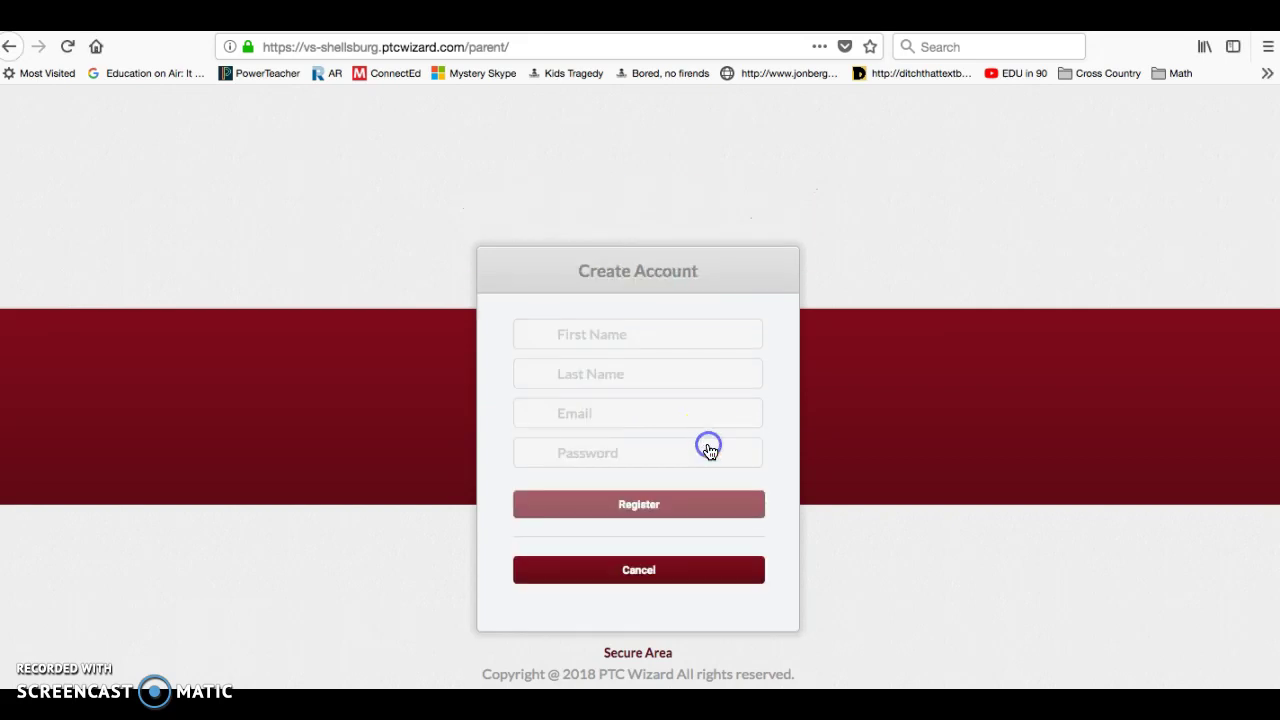
- Enter the parent's first name, last name, e-mail and a password, then register
click(619, 336)
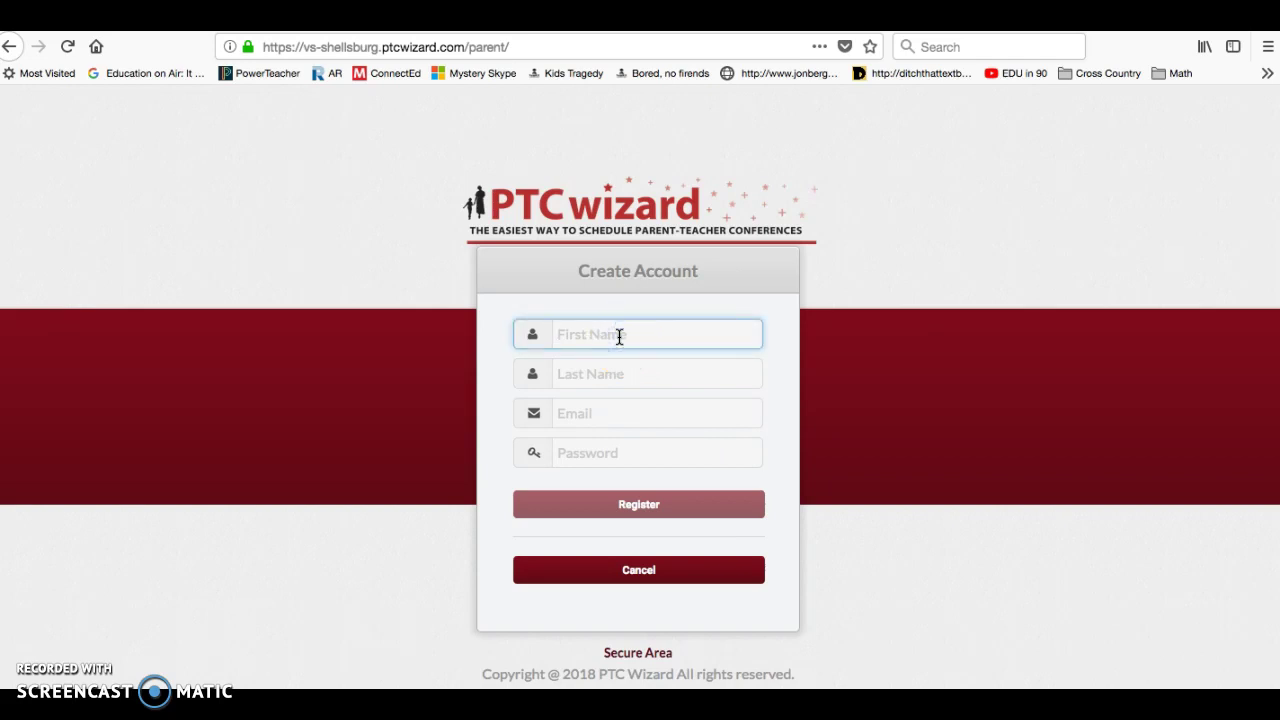
text(Kent)
key(Tab)
text(Hrbek)
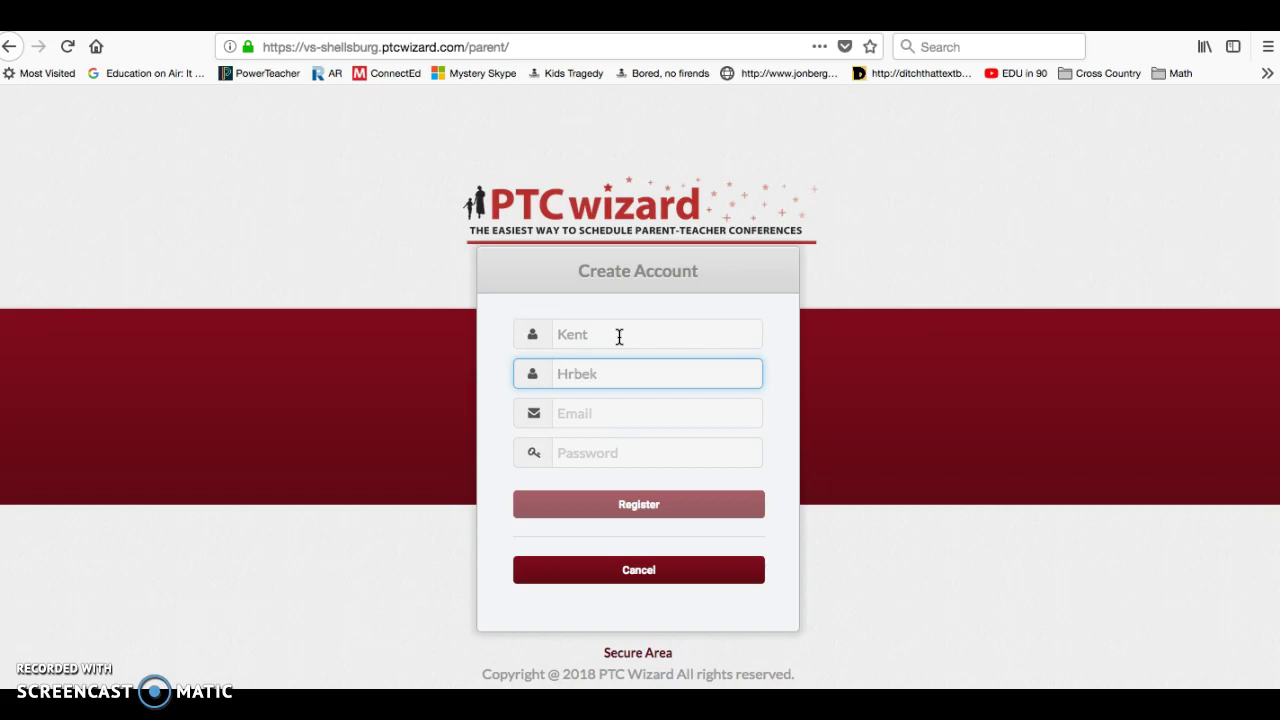
key(Tab)
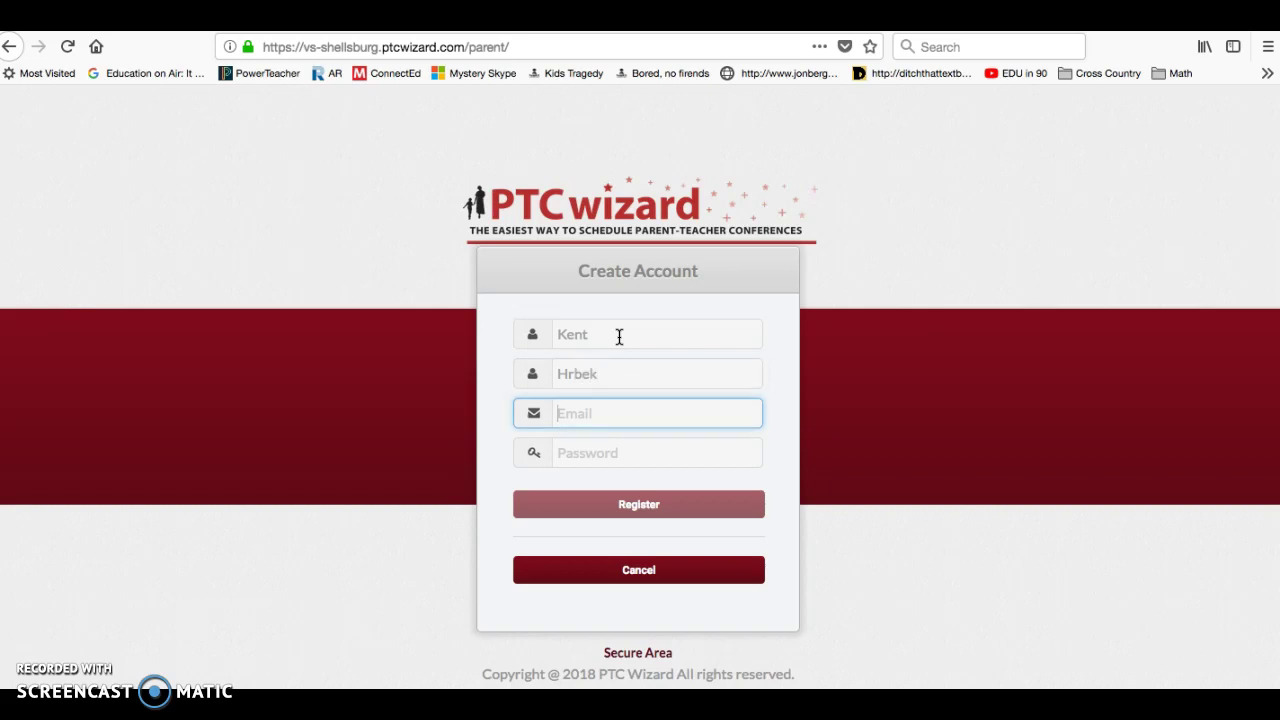
text(fakeemail@v-s.edu)
key(Tab)
text(************)
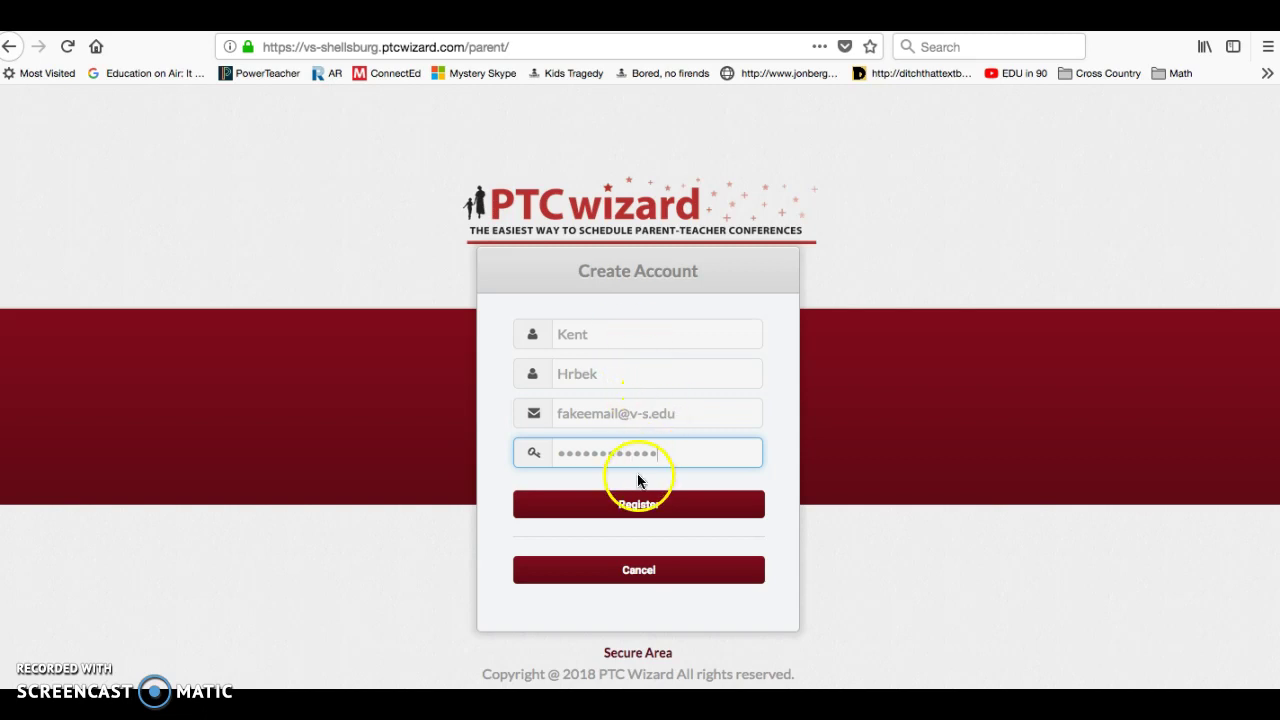
click(641, 506)
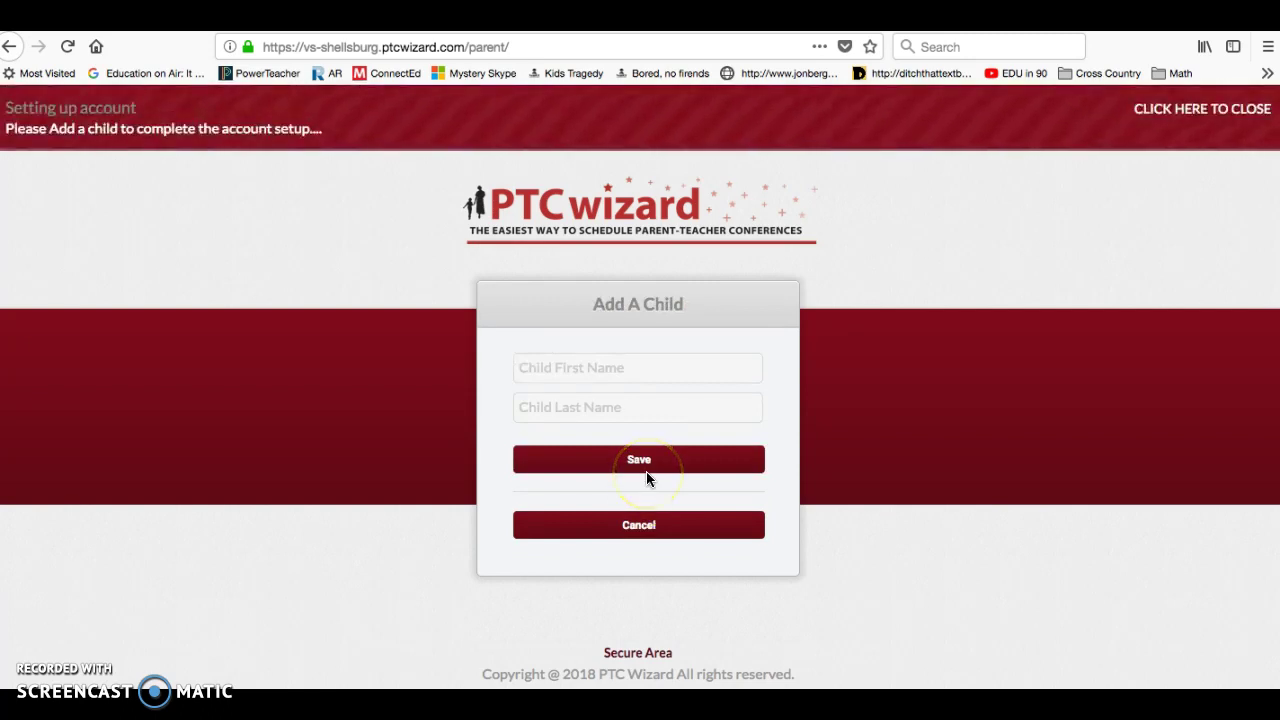
- Enter the first child's first and last name and save the child
click(592, 368)
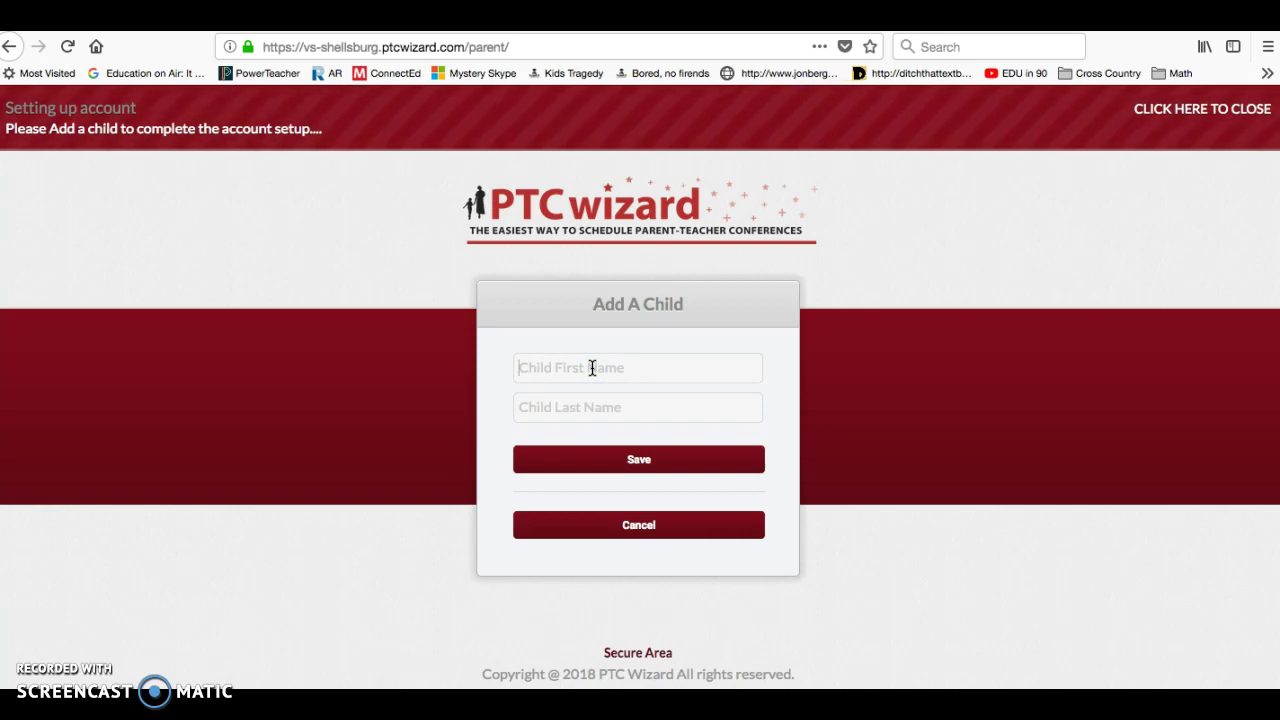
text(Joe)
key(Tab)
text(Mauer)
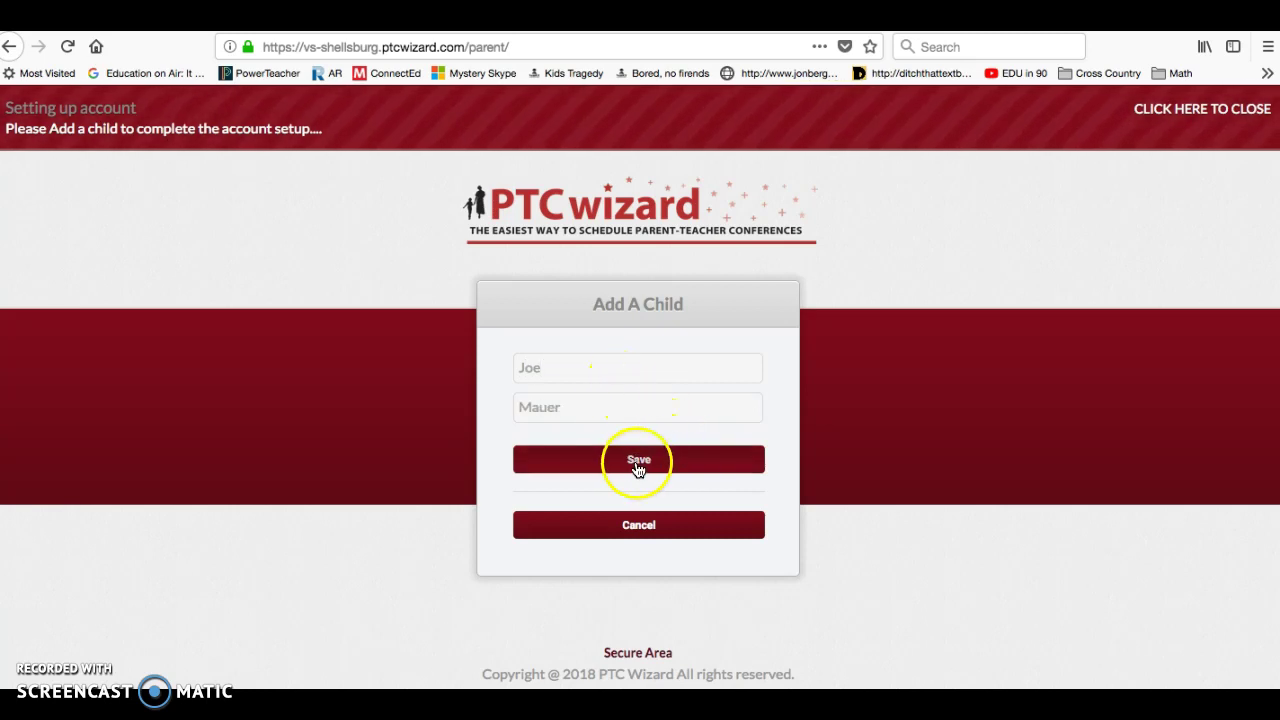
click(636, 468)
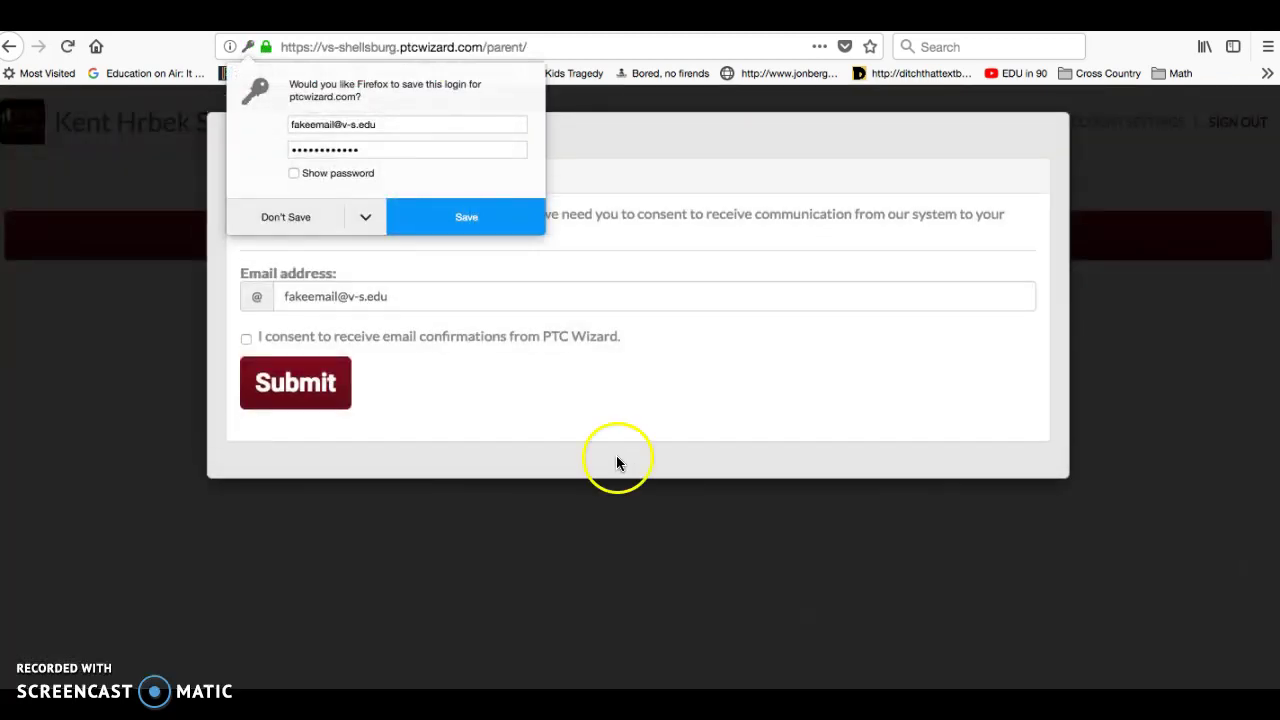
- Decline Firefox's save-login prompt, then tick and submit the e-mail confirmation consent
click(289, 220)
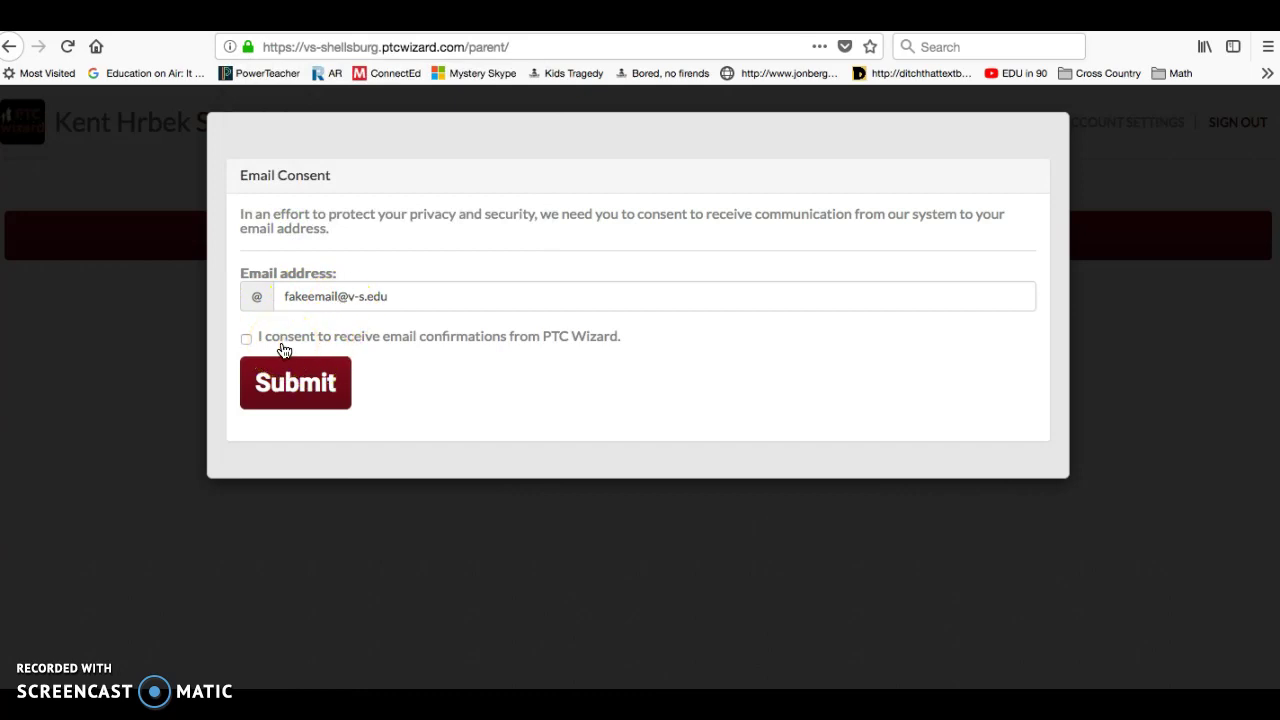
click(247, 340)
click(289, 380)
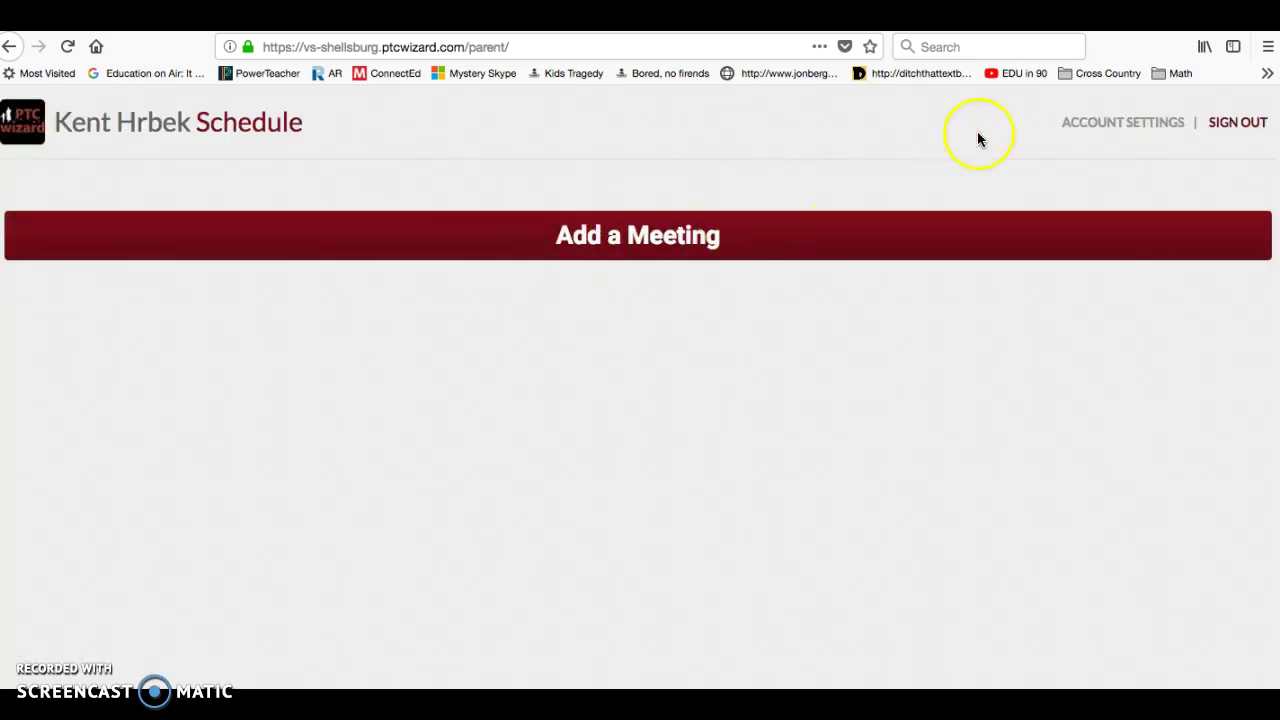
- Add a meeting for Grades K-5 Fall conferences with the 5th Grade Room 27 teacher
click(645, 238)
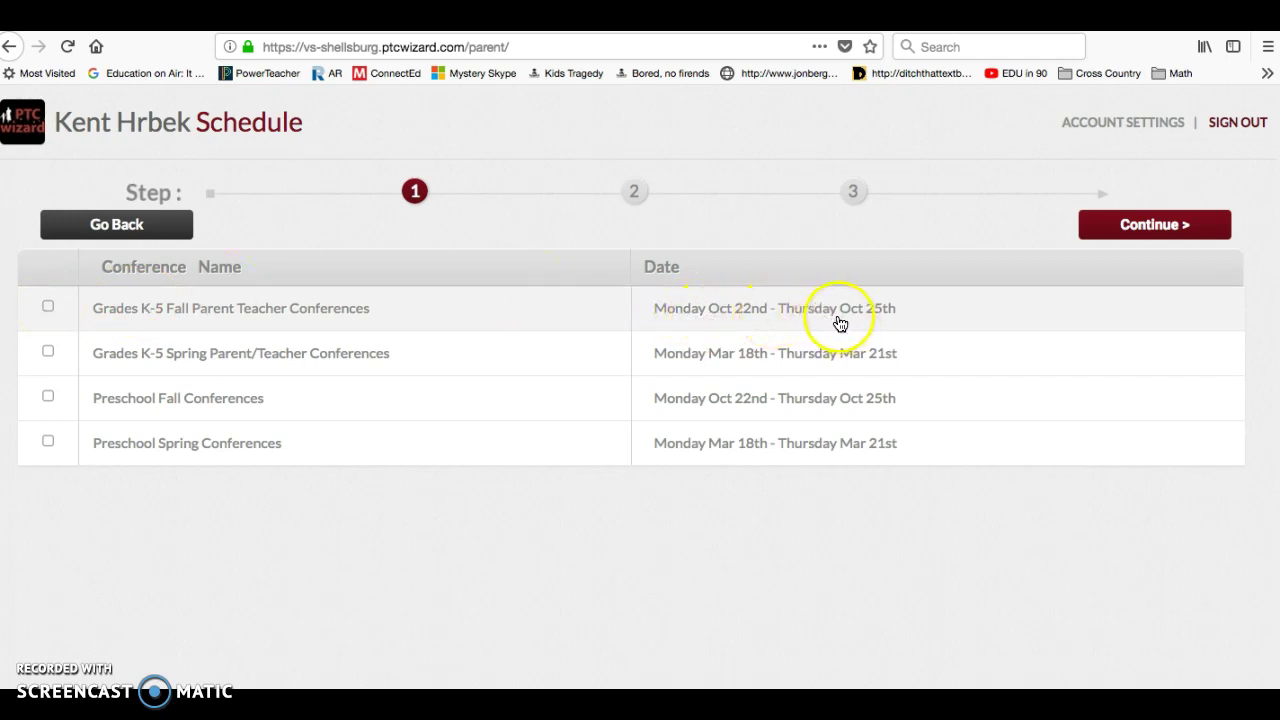
click(49, 309)
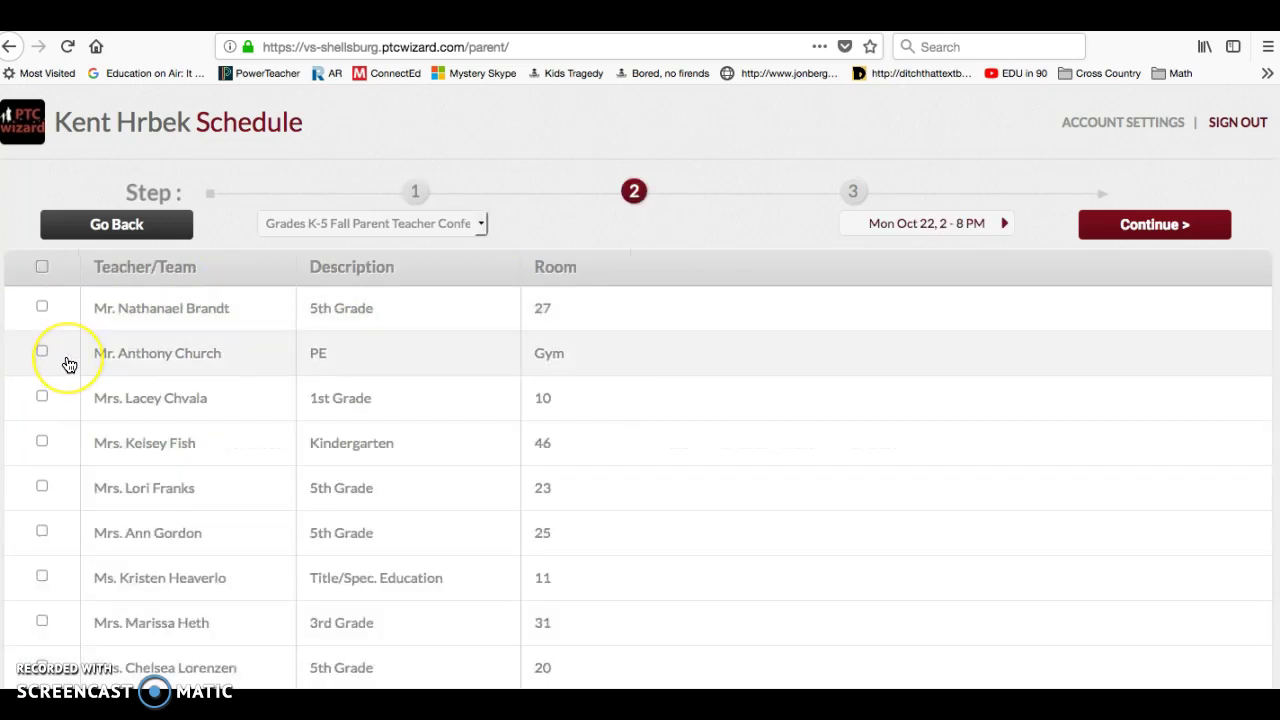
scroll(63, 360, down, 5)
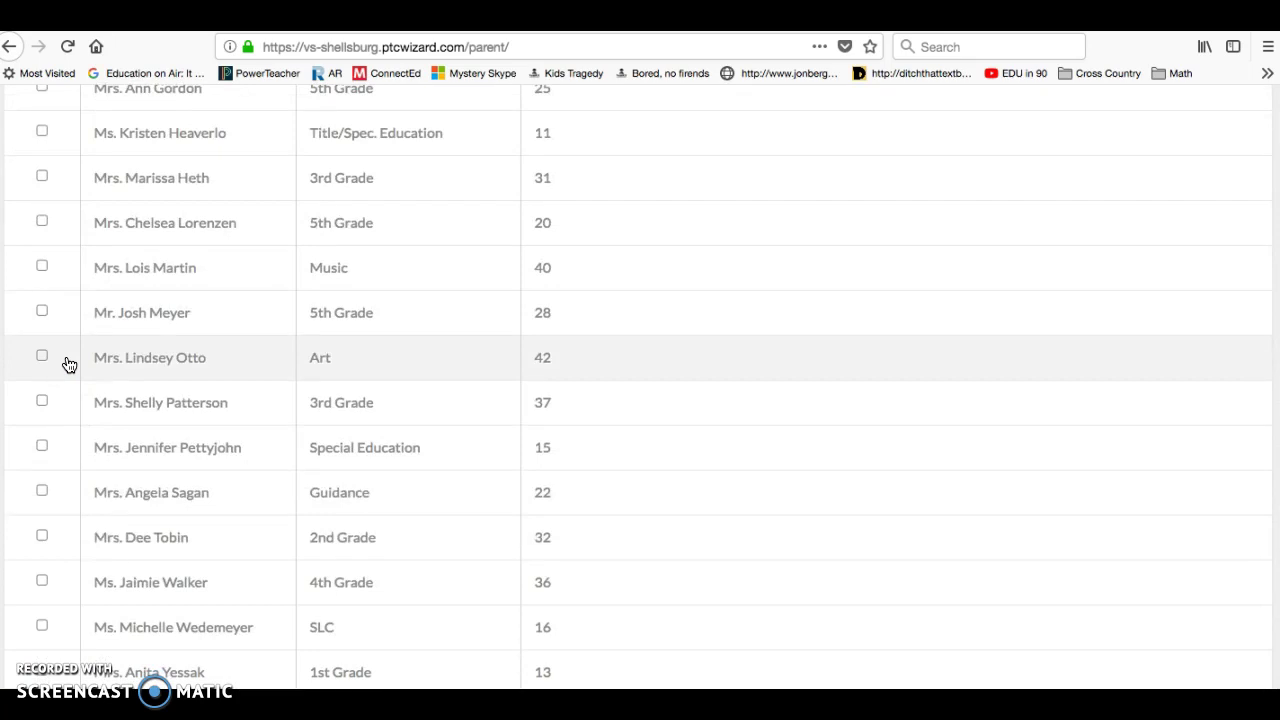
scroll(68, 364, up, 5)
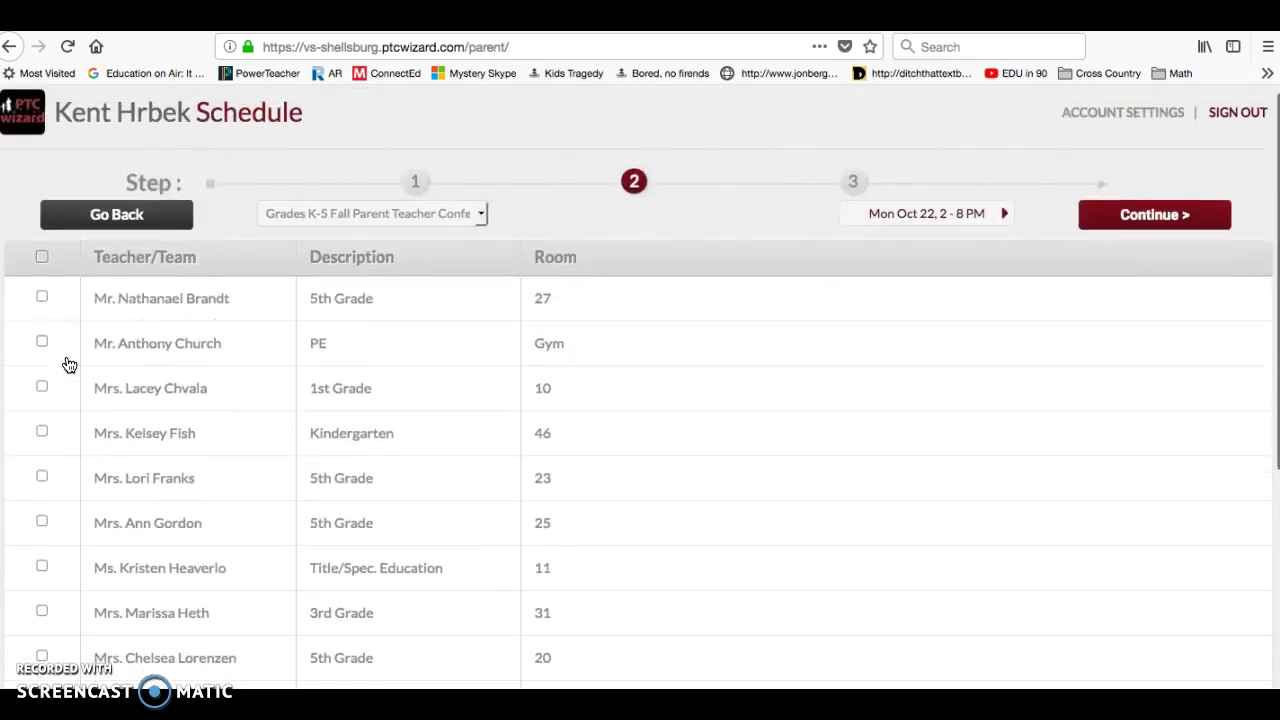
click(42, 308)
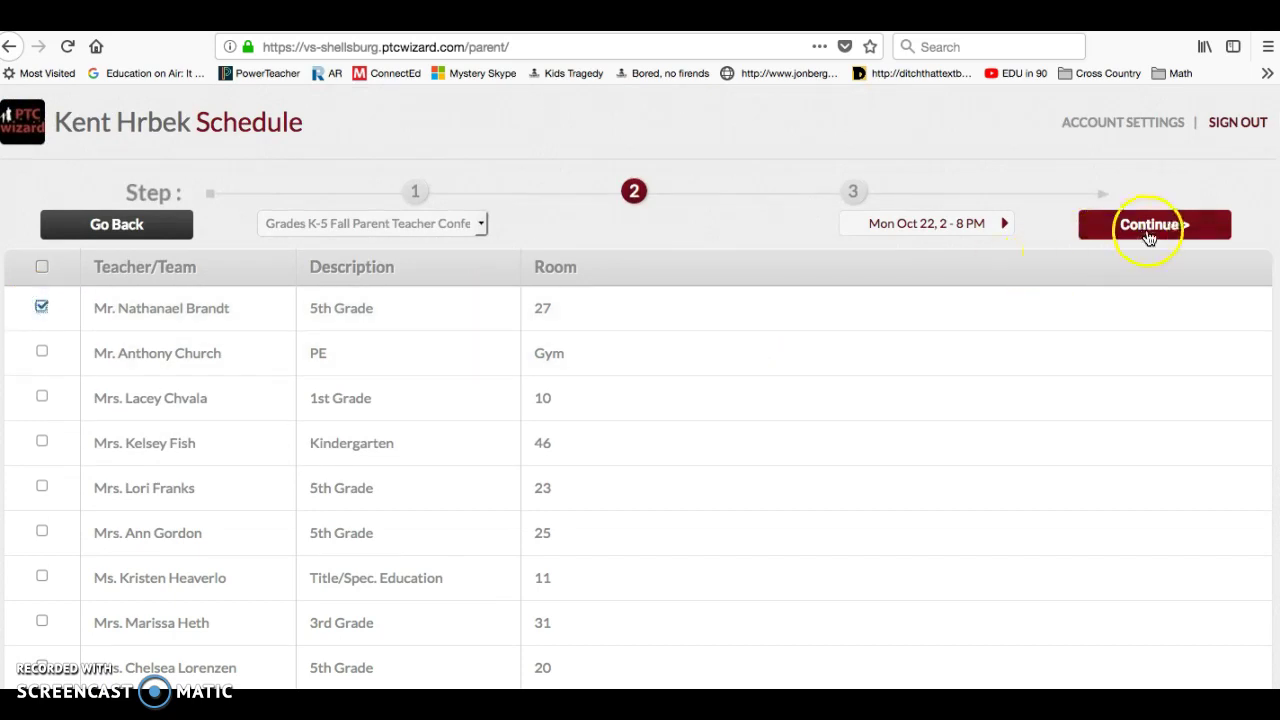
click(1157, 232)
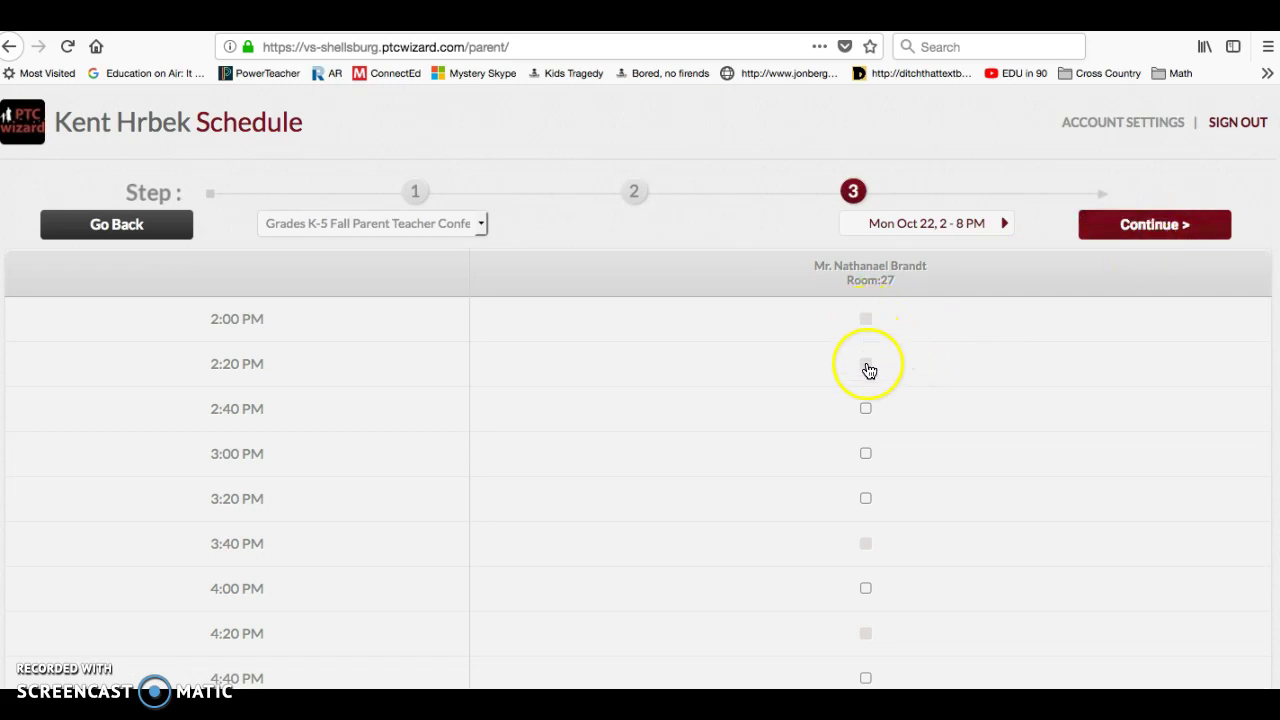
- Return to Mon Oct 22, book the 2:40 PM slot, and save the schedule
click(867, 410)
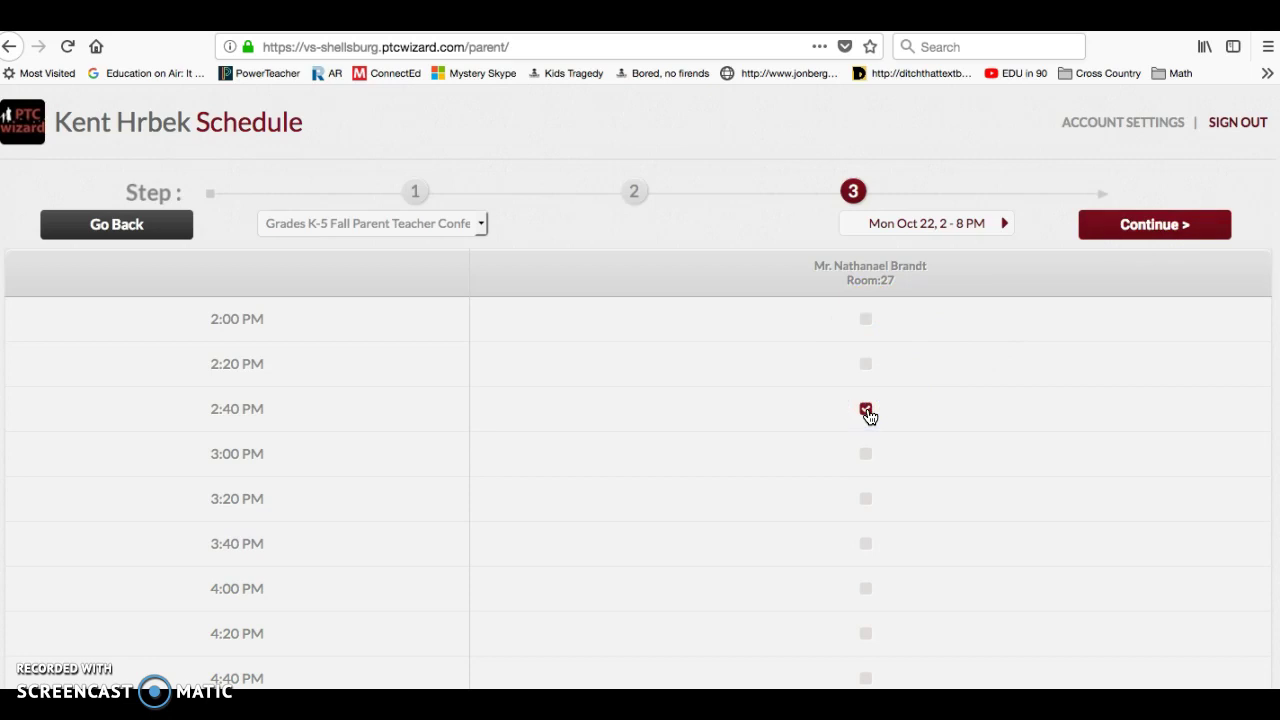
click(1140, 224)
click(1005, 224)
click(1005, 226)
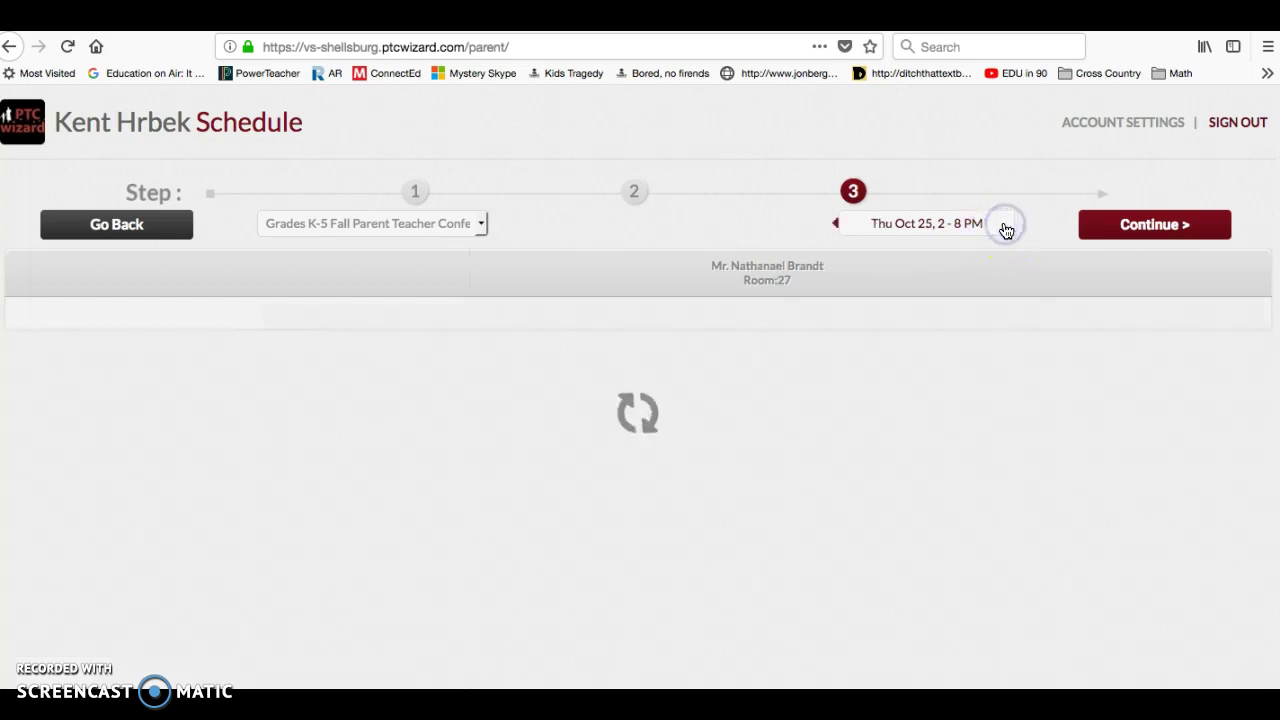
click(836, 223)
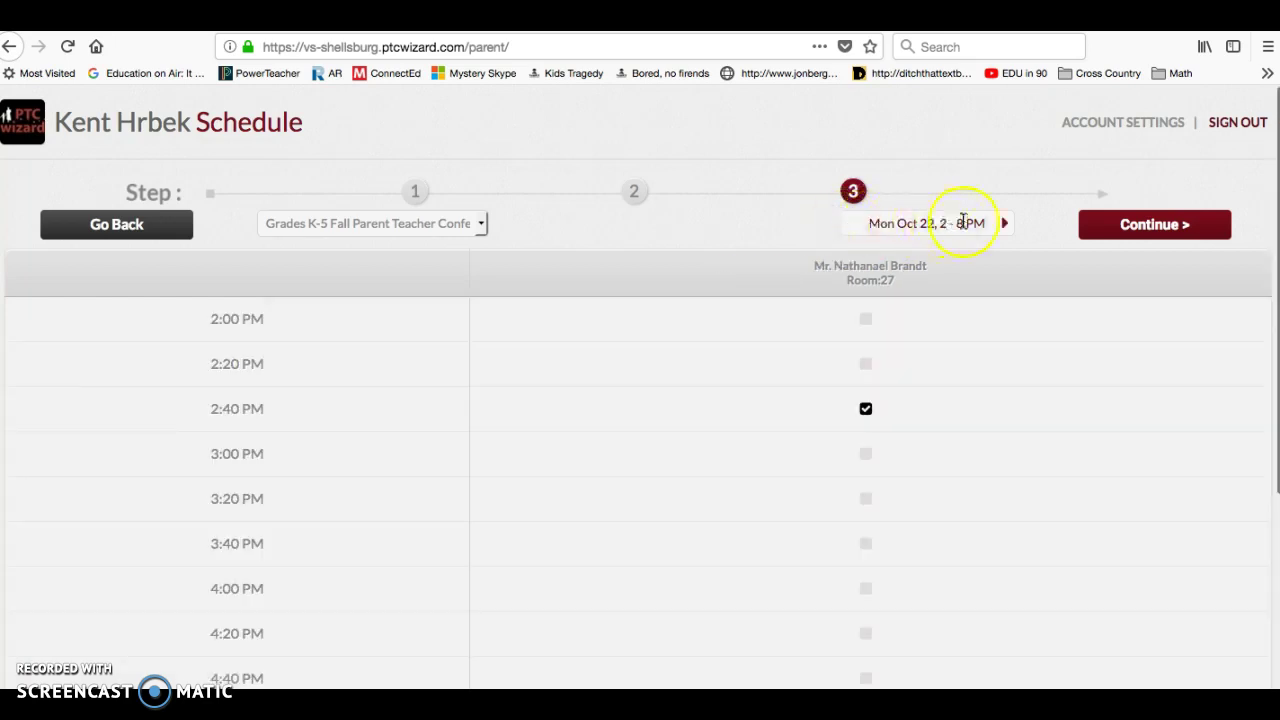
click(1004, 226)
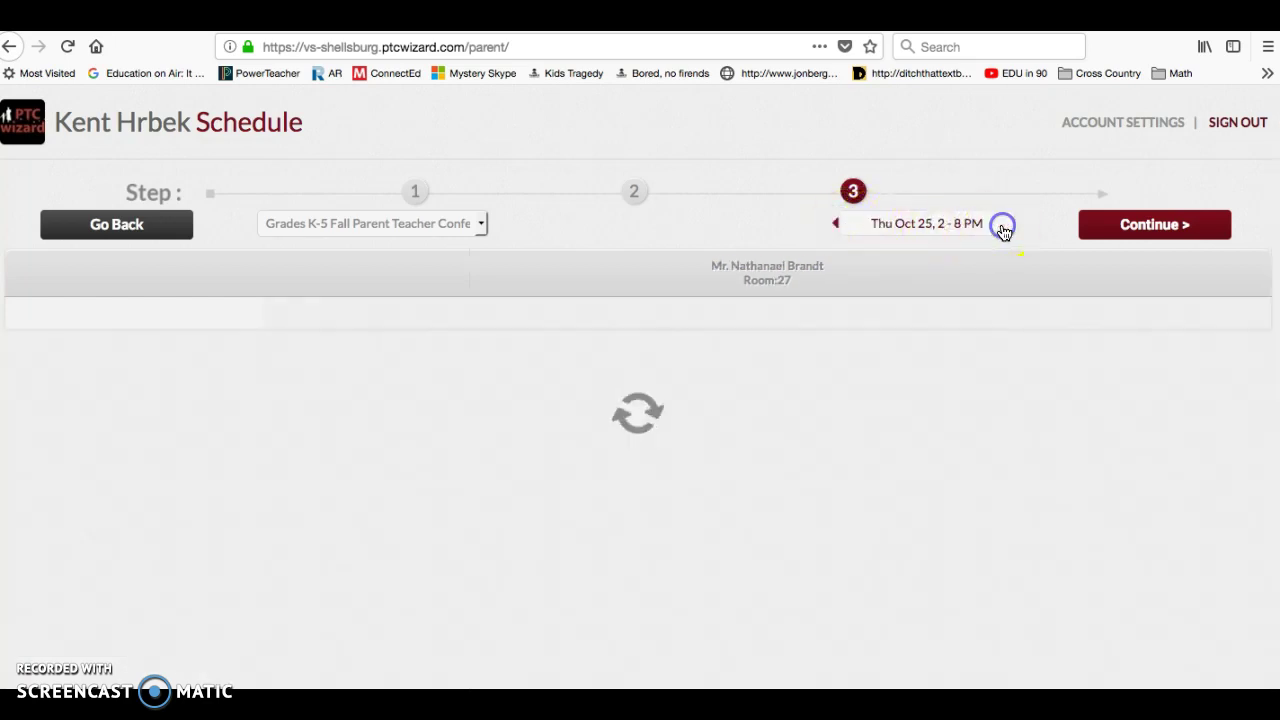
click(836, 224)
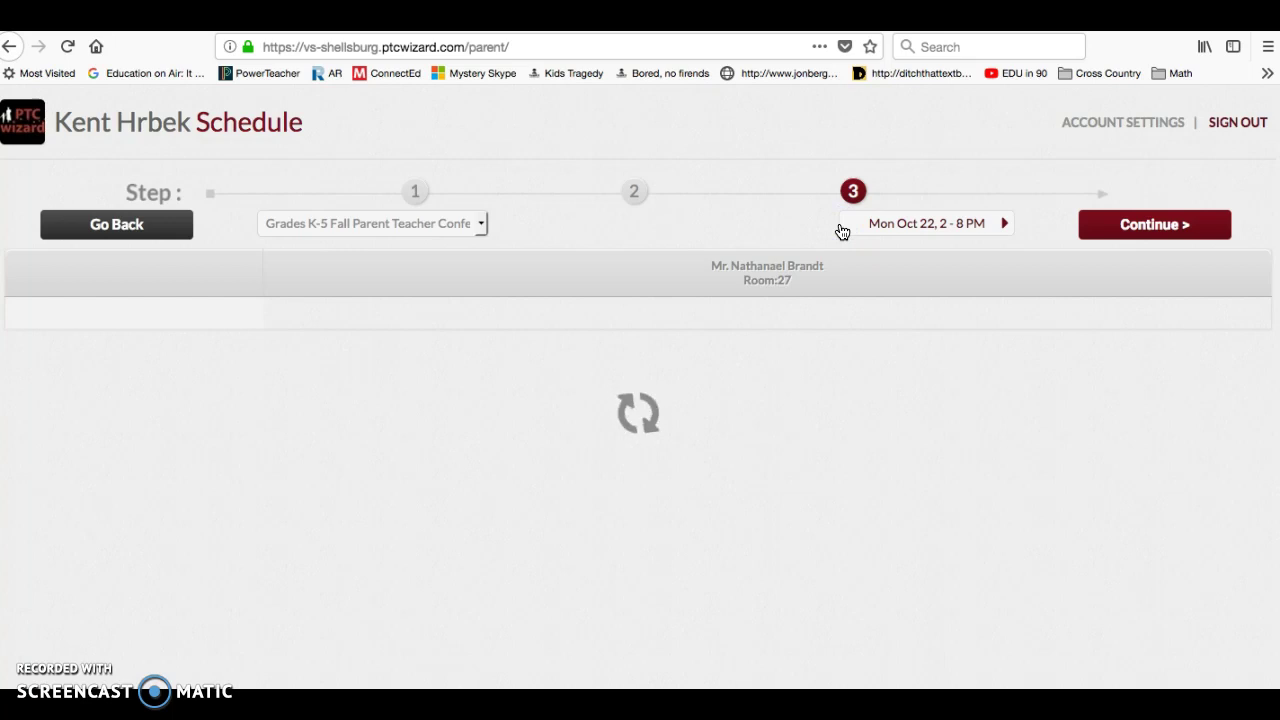
click(866, 411)
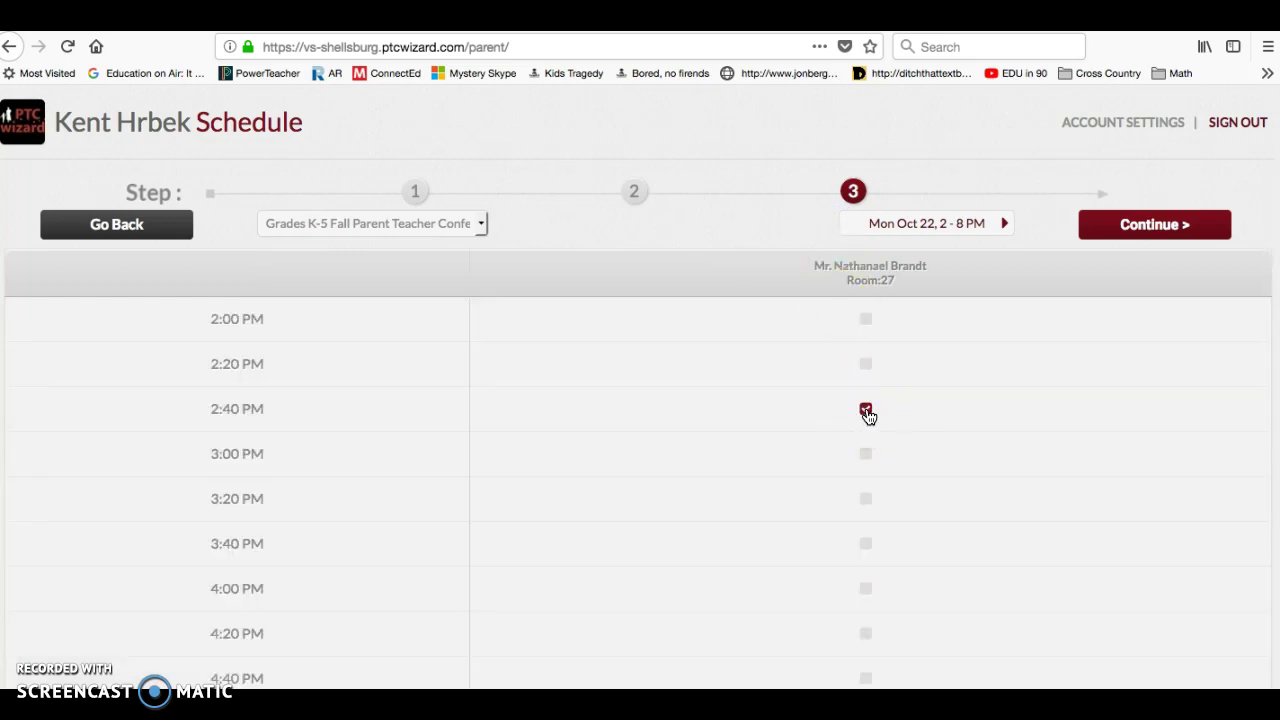
click(1152, 222)
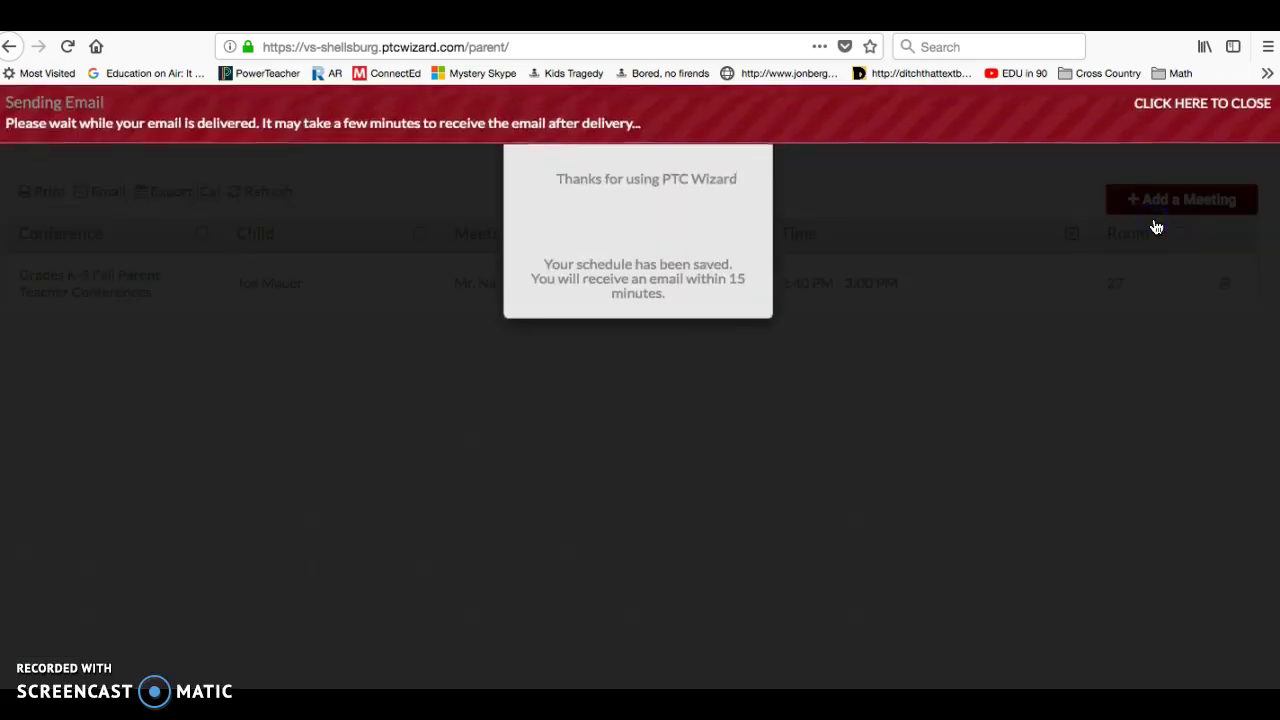
- Close the 'Thanks for using PTC Wizard' dialog to show the Oct 22 2:40 PM meeting
click(732, 213)
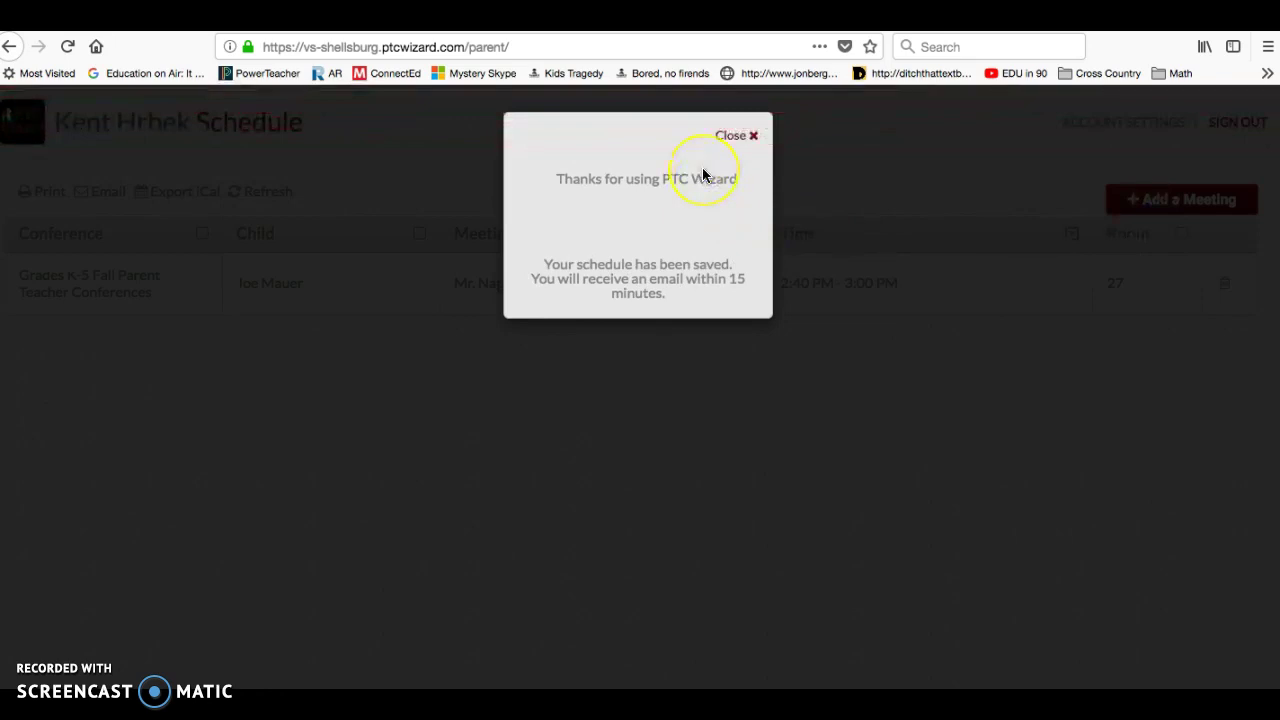
click(752, 137)
click(752, 137)
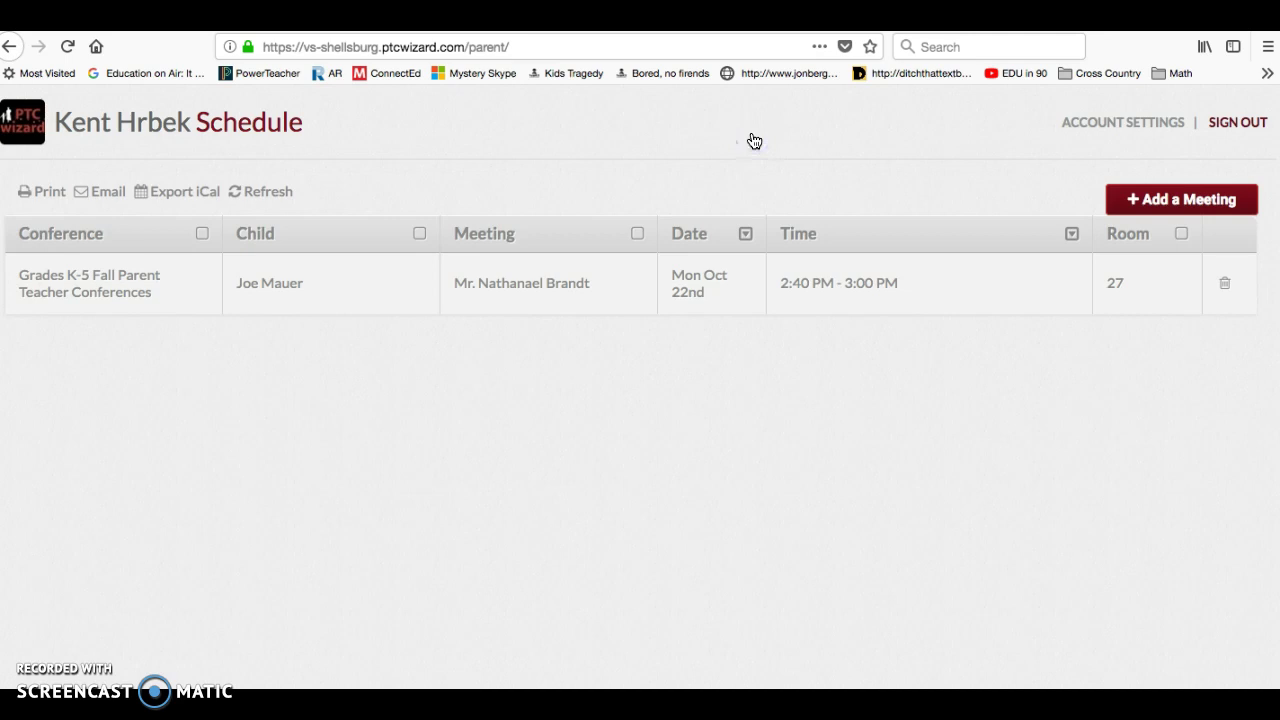
- In Account Settings, add a second child's first and last name and save
click(1143, 125)
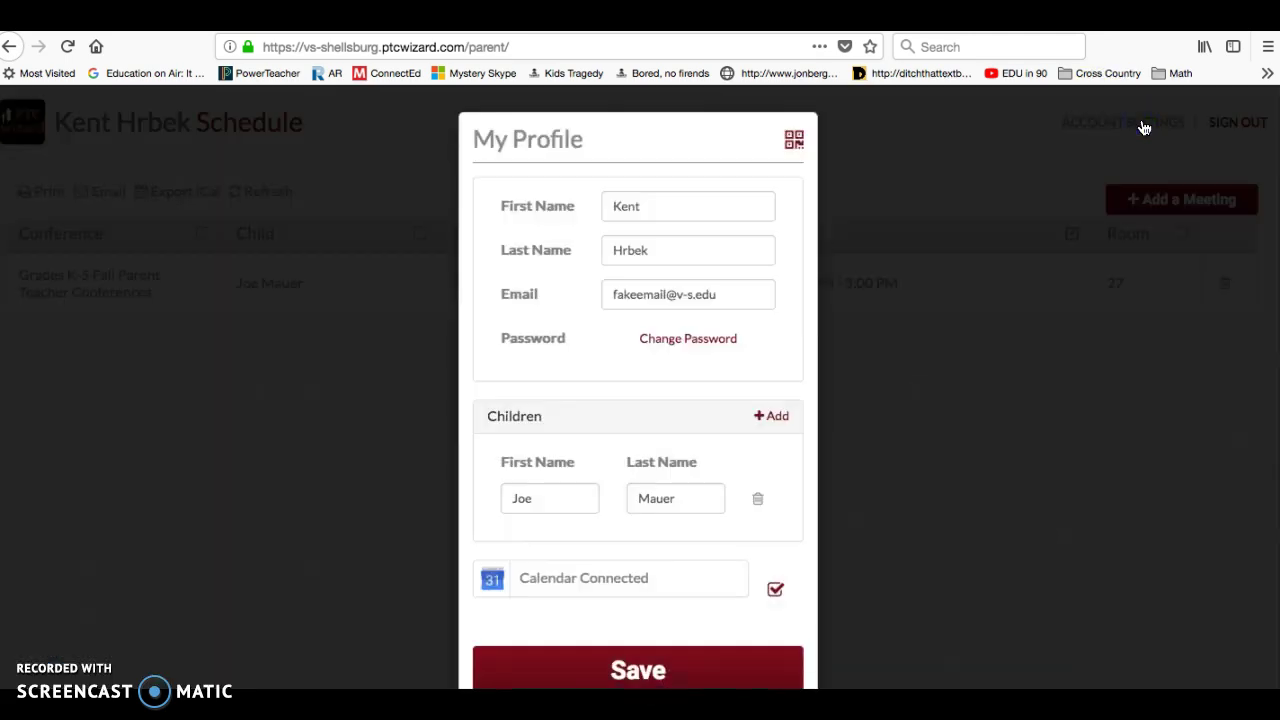
click(551, 505)
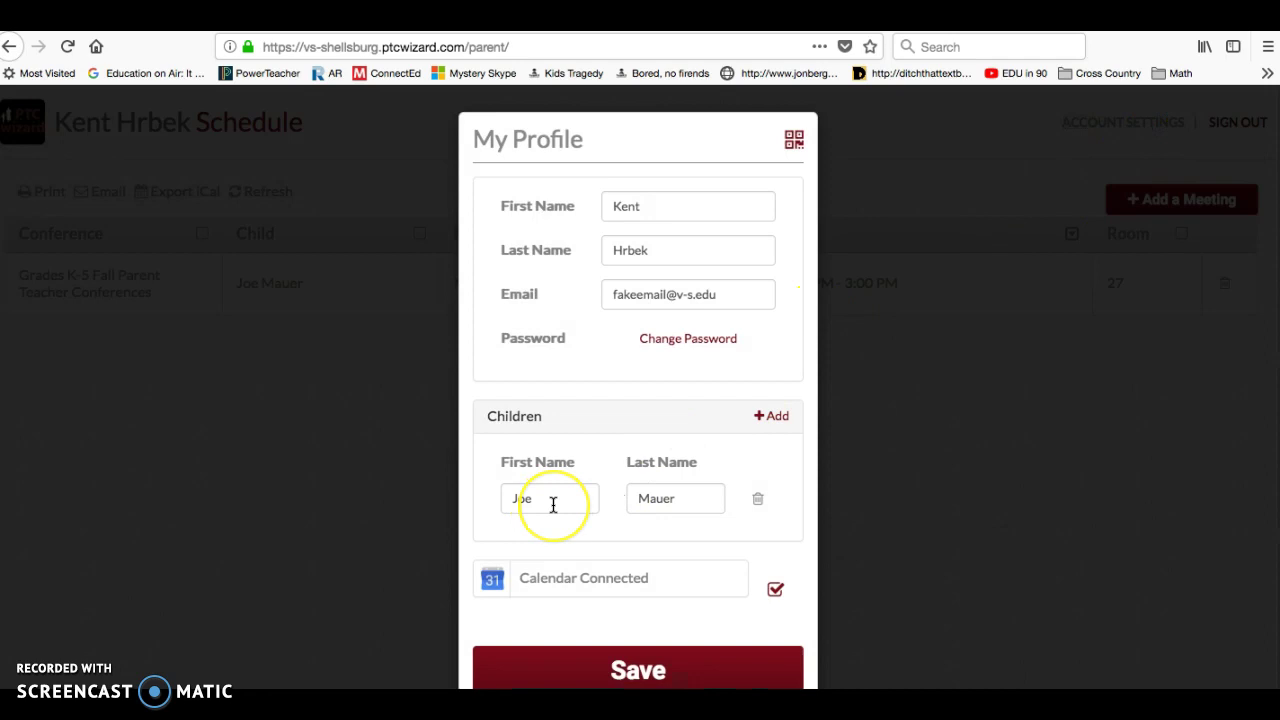
click(775, 418)
click(551, 543)
text(Tom)
key(Tab)
text(Kelly)
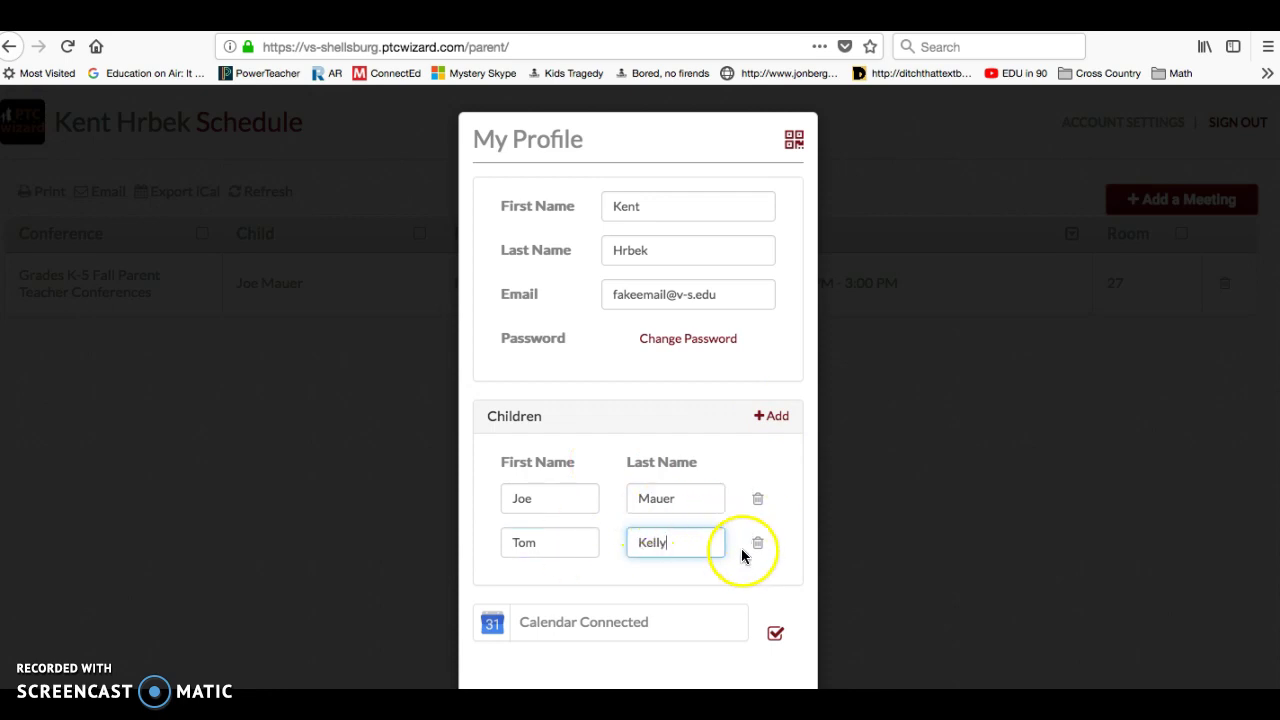
scroll(741, 548, down, 1)
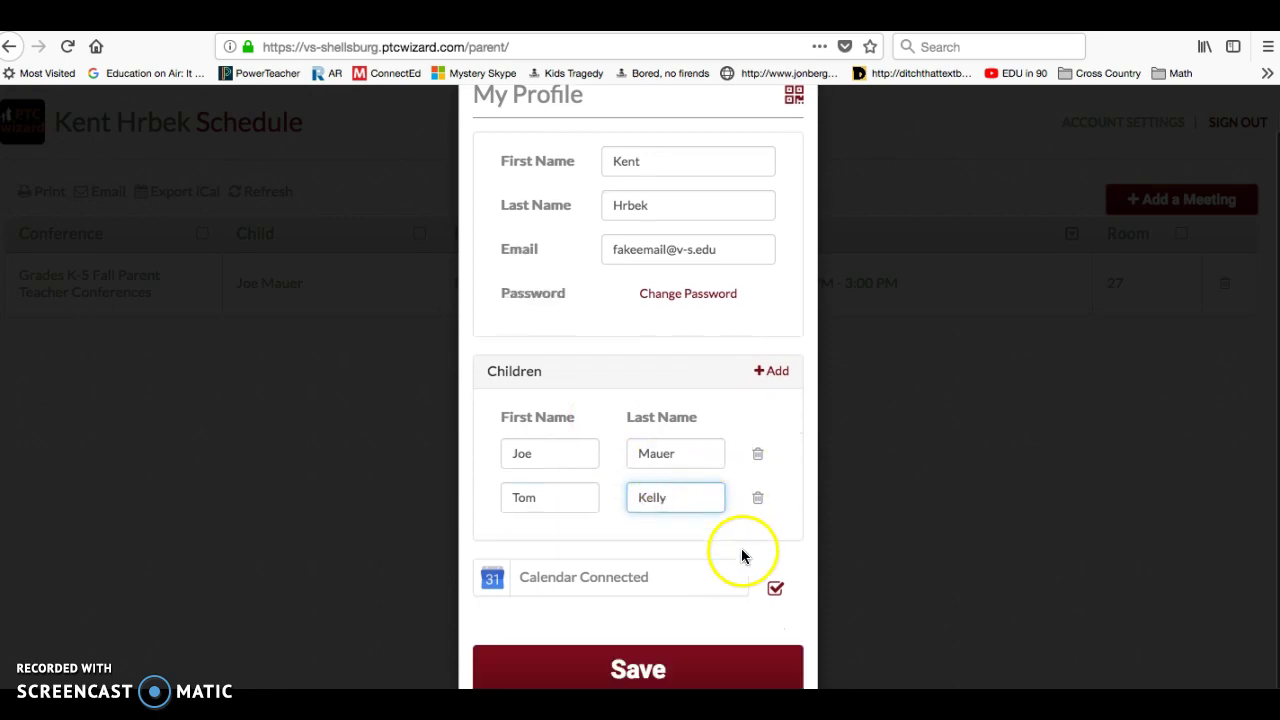
click(645, 668)
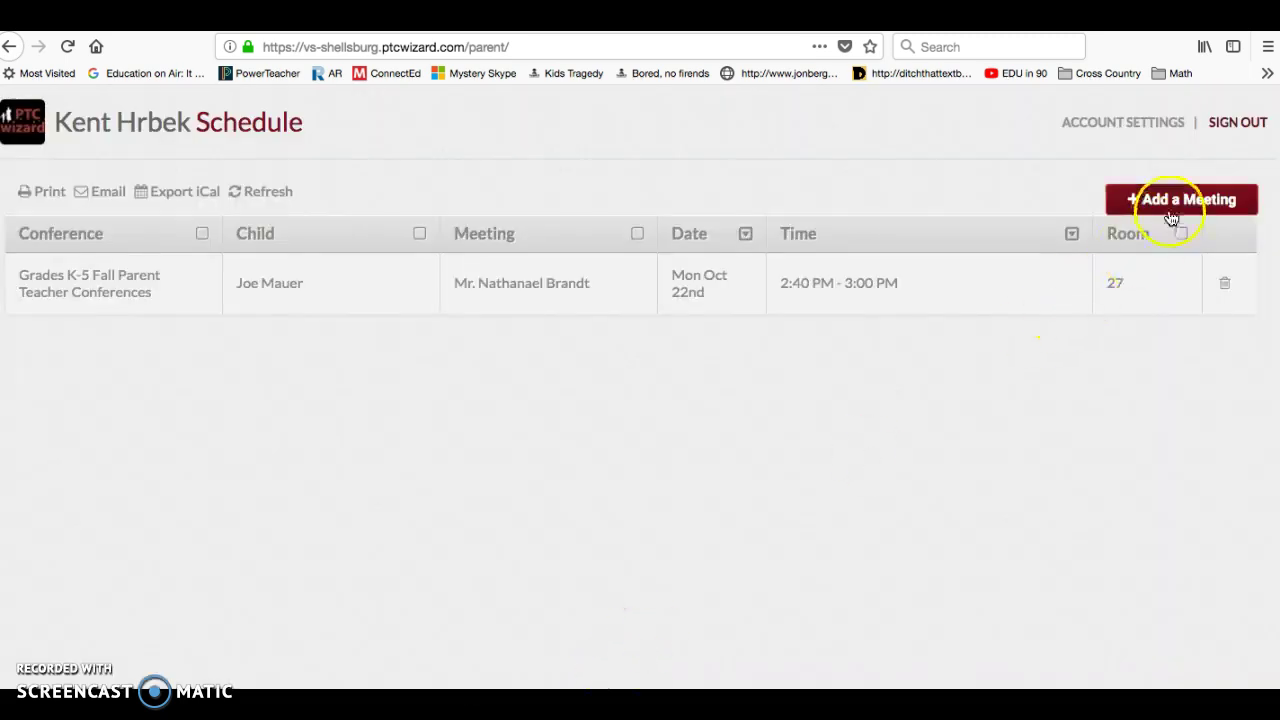
- Request the Room 27 teacher's 3:00 PM Oct 22 slot for a child, triggering the duplicate-appointment error
click(1180, 202)
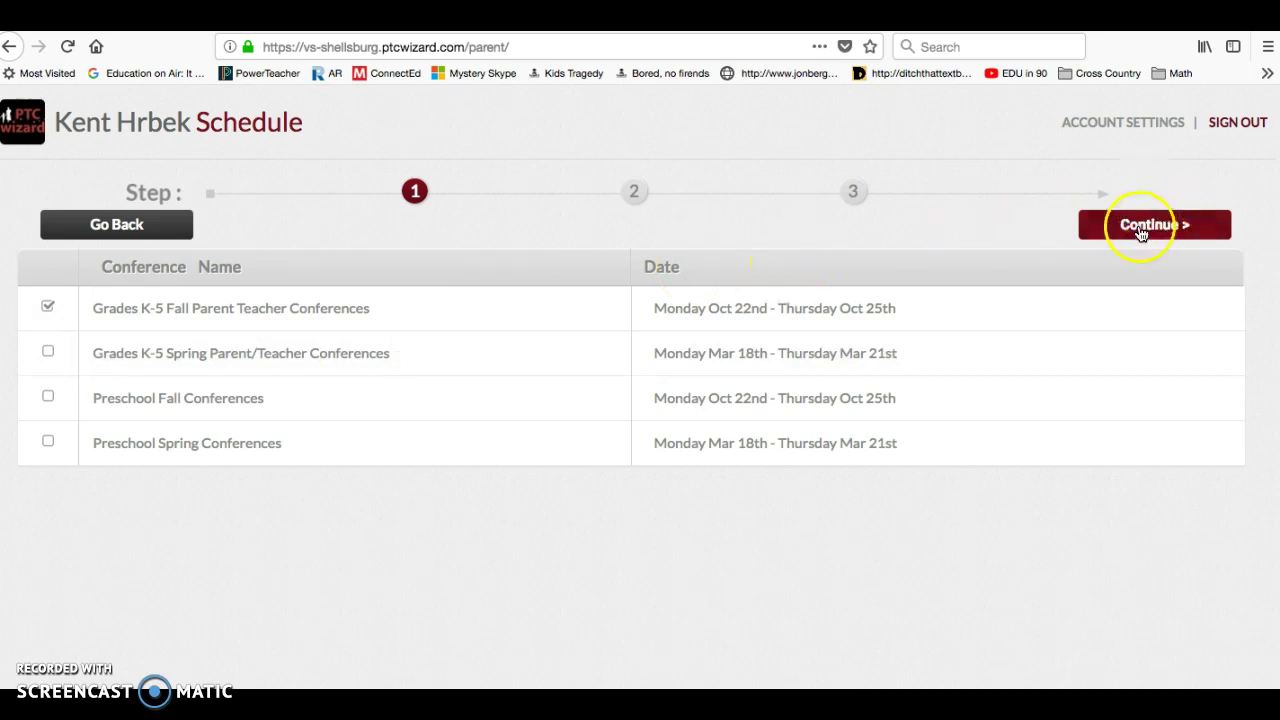
click(45, 310)
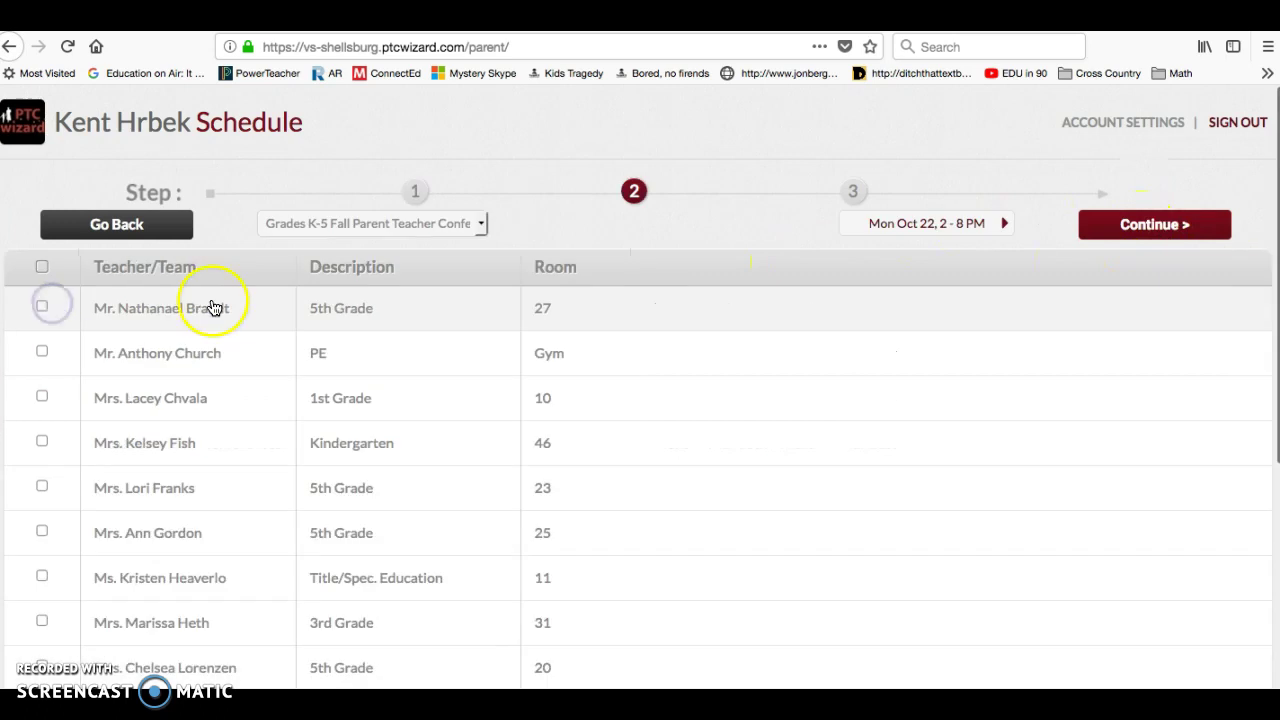
scroll(315, 460, down, 3)
scroll(315, 460, up, 5)
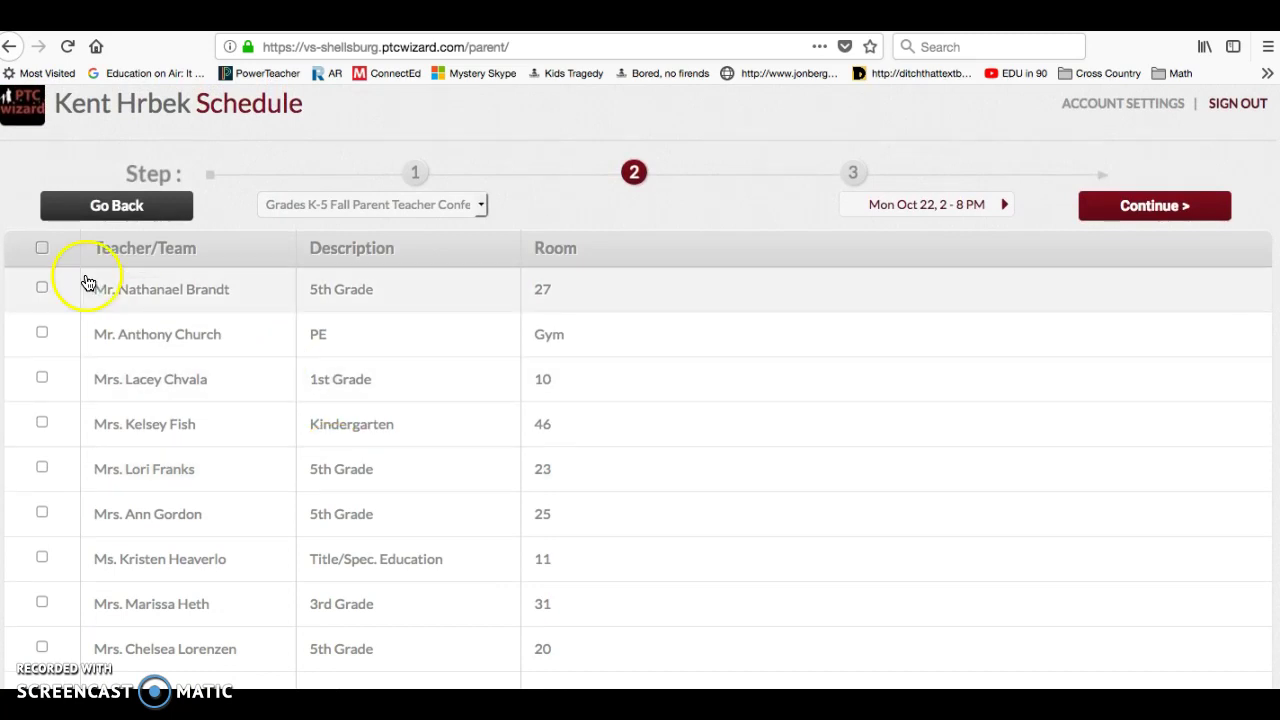
click(42, 288)
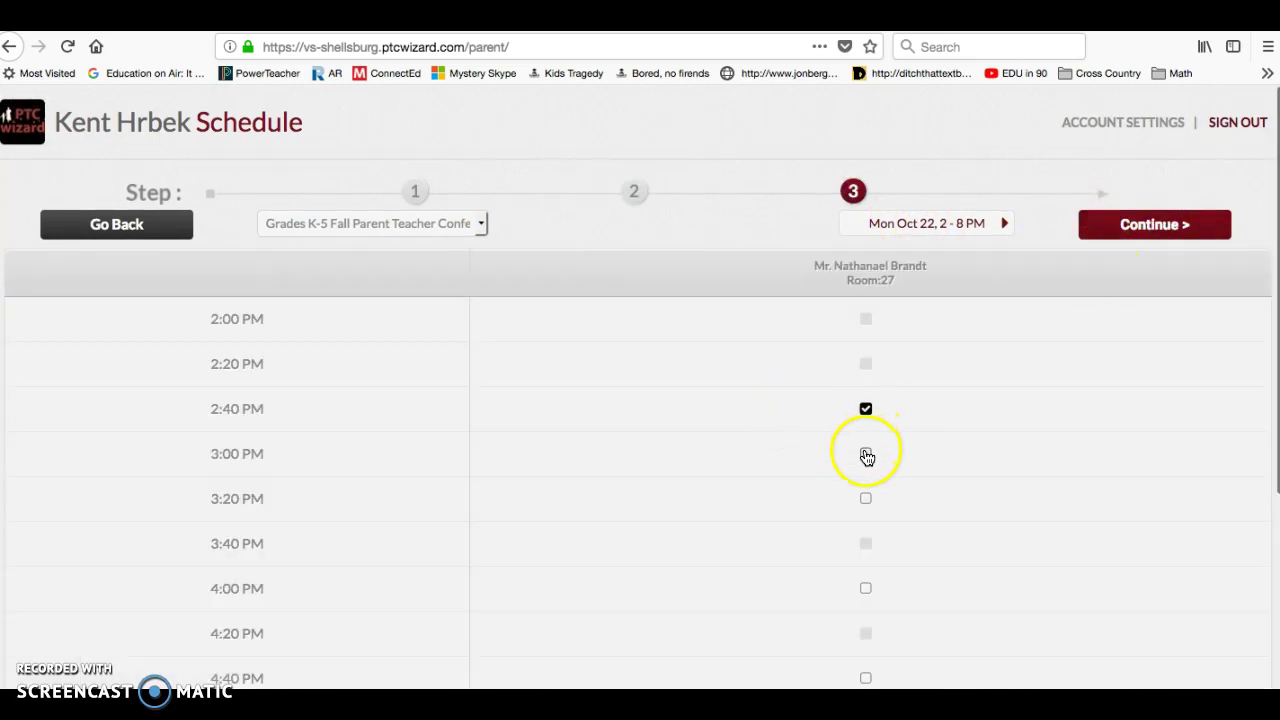
click(866, 455)
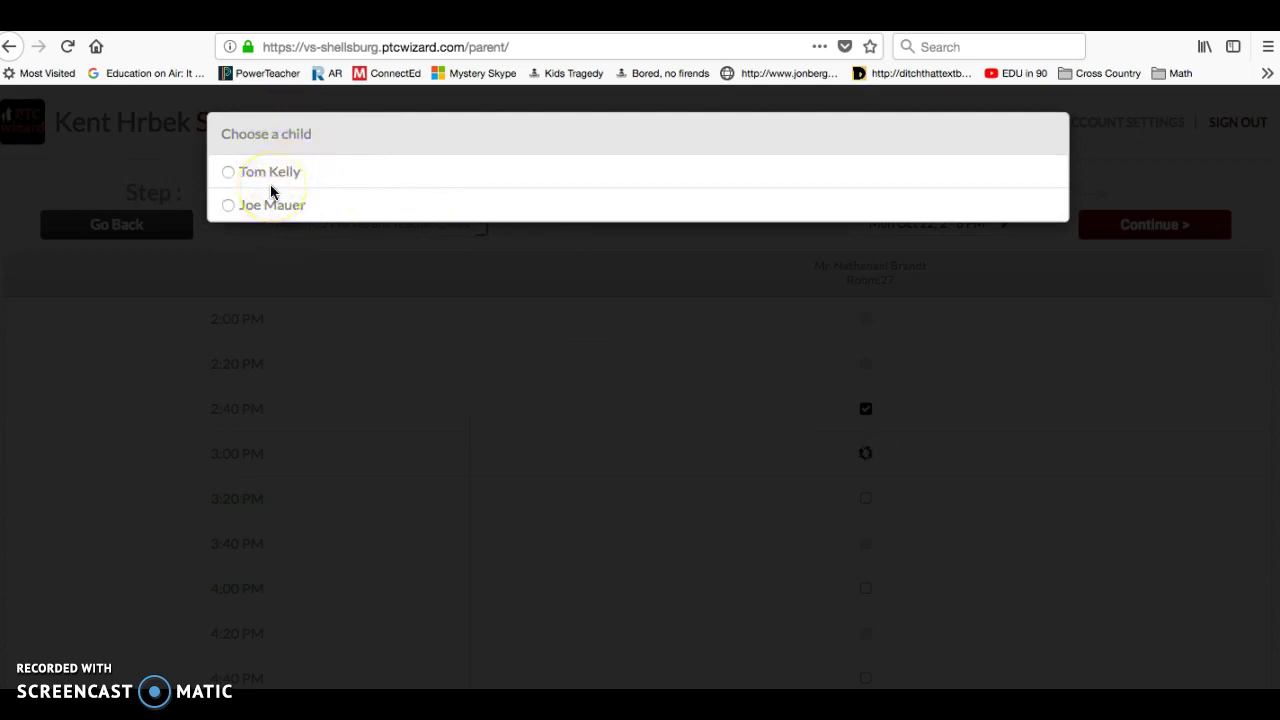
click(234, 206)
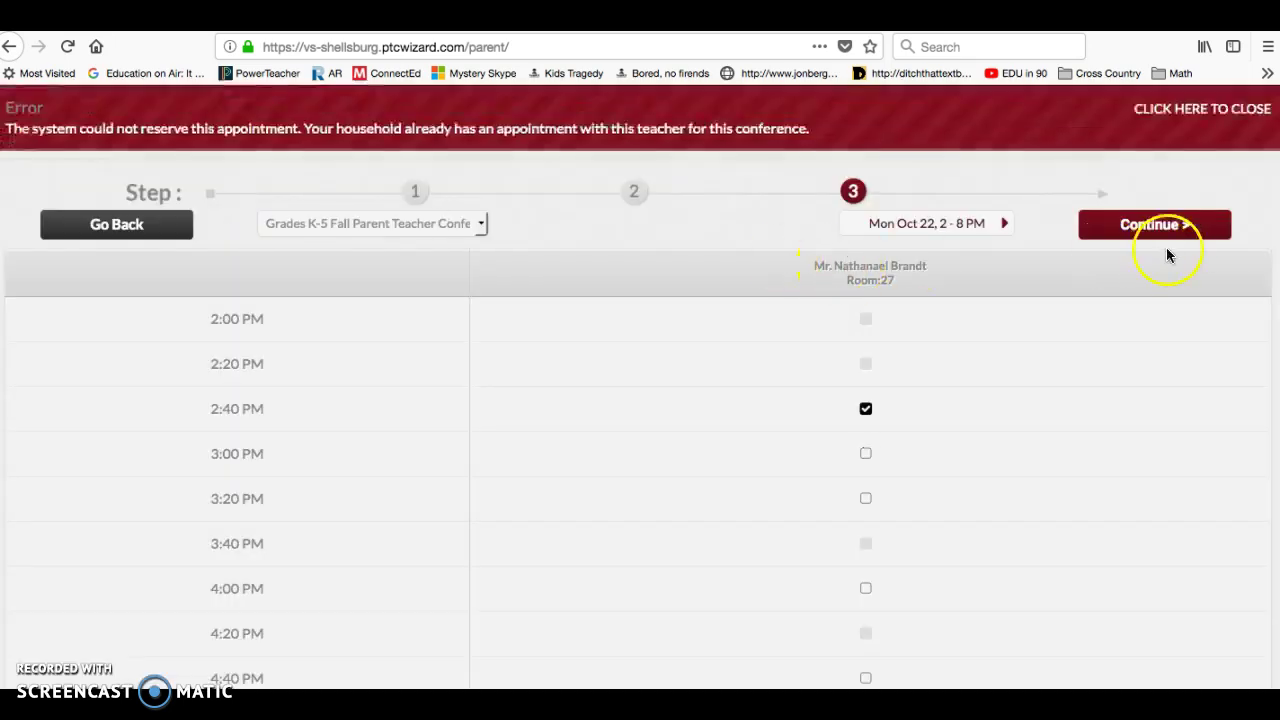
- Finish scheduling, close the thanks dialog, and sign out of the parent account
click(1152, 224)
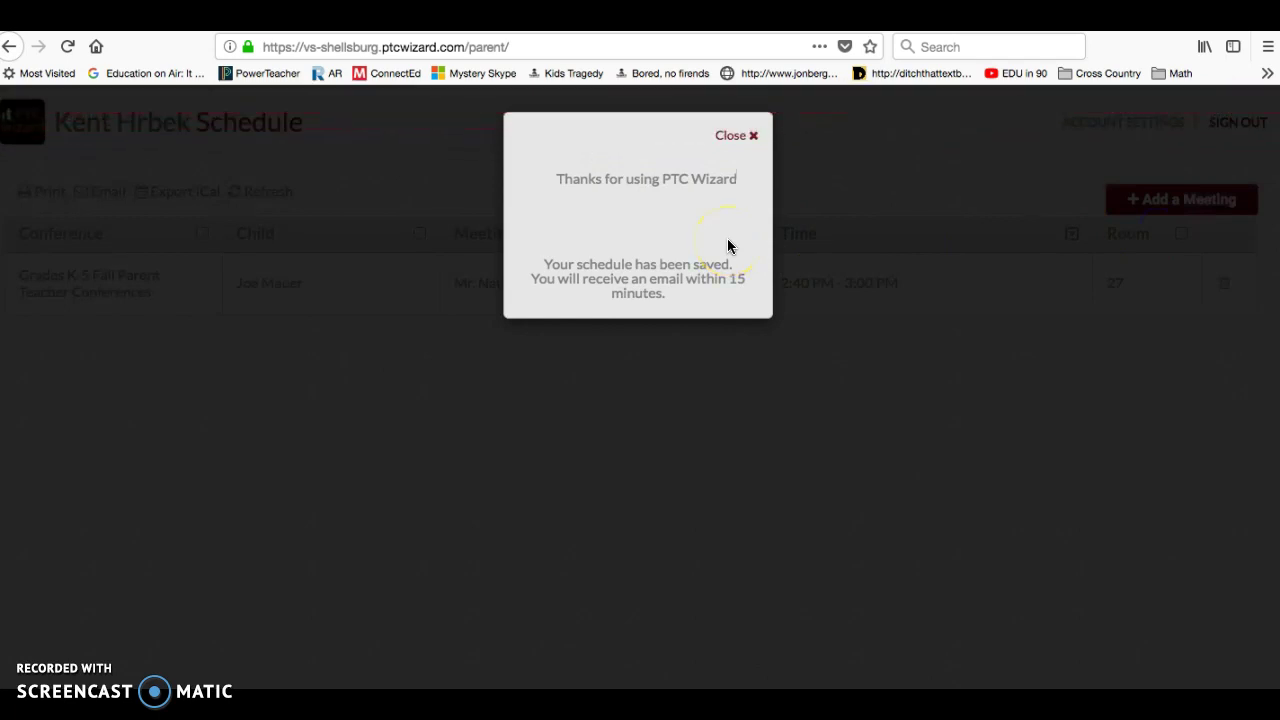
click(757, 139)
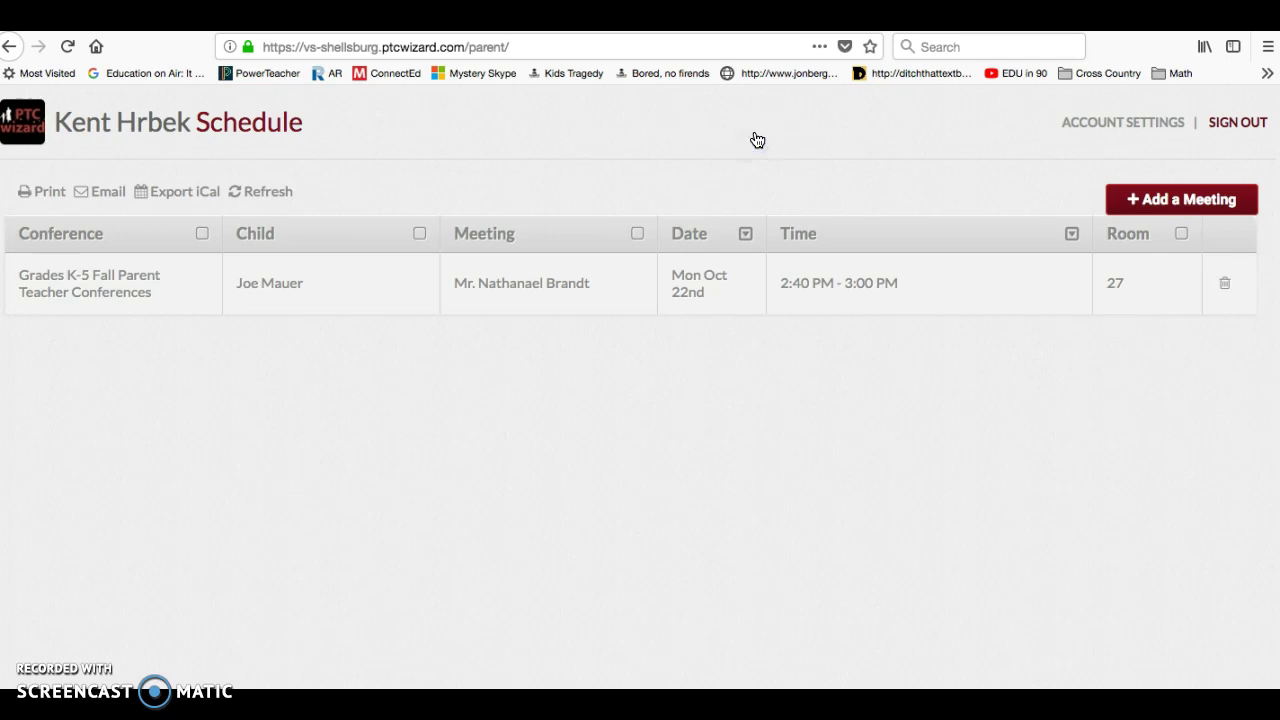
click(1240, 123)
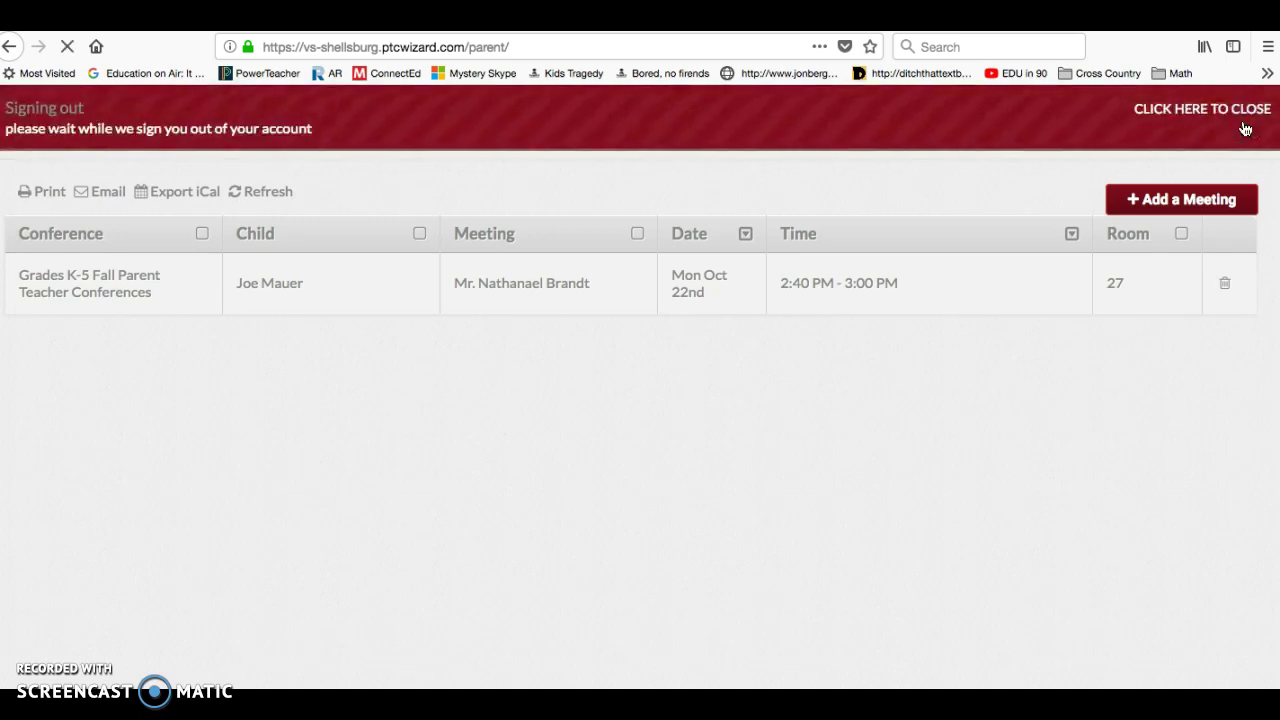